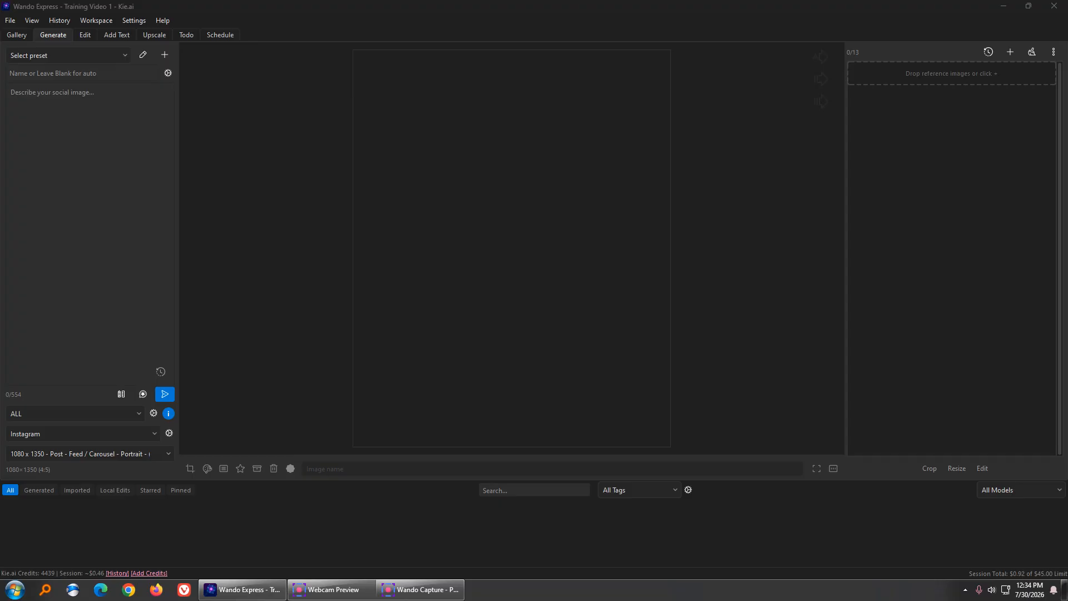
Step: Begin the image prompt with "Create an image of a person sitting at a table"
key(ctrl+v)
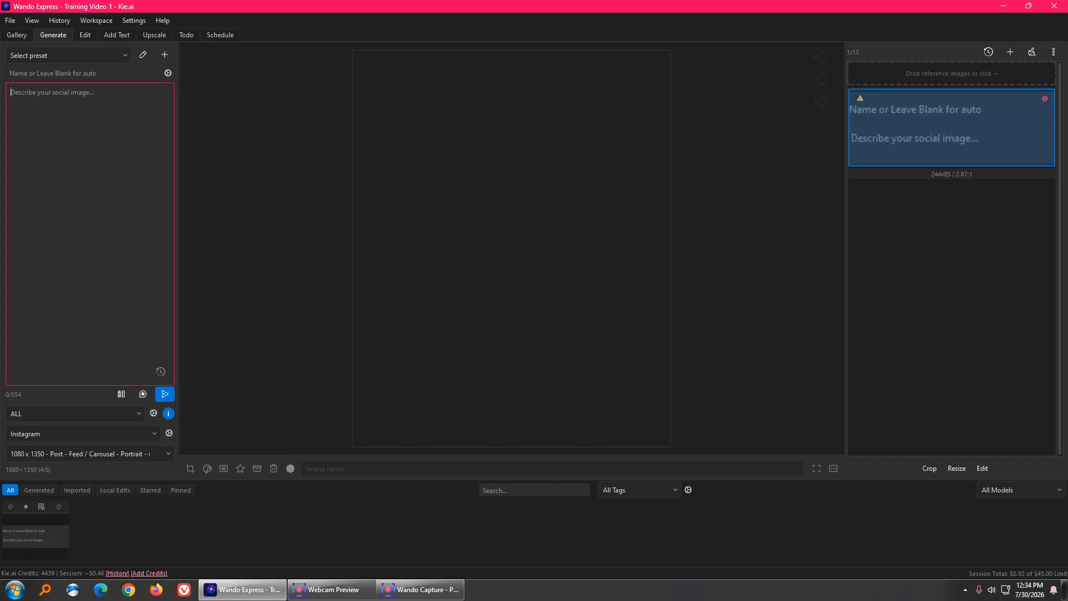
key(Escape)
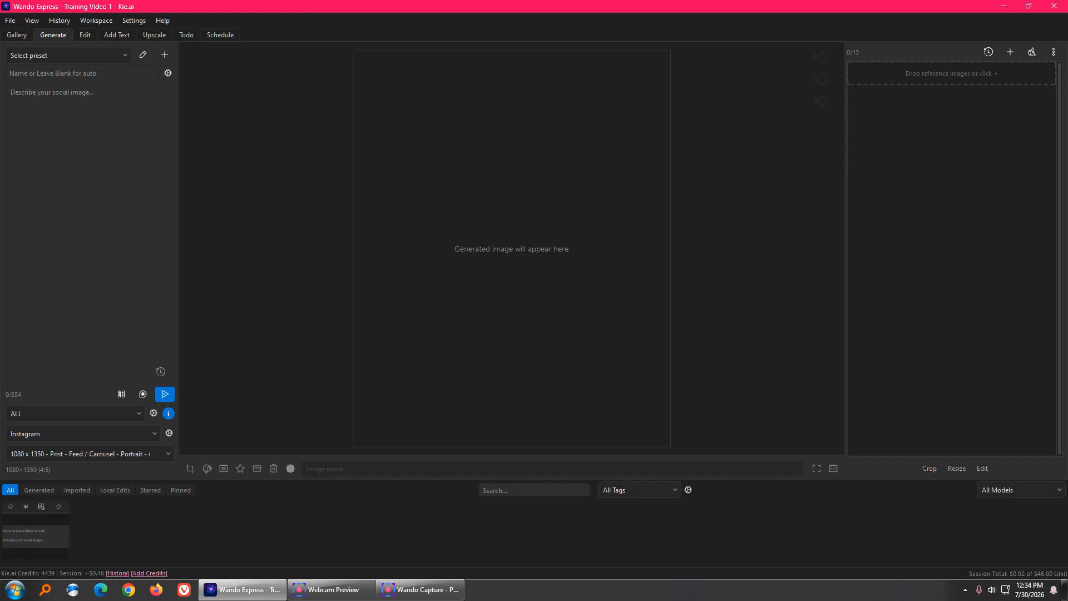
click(89, 167)
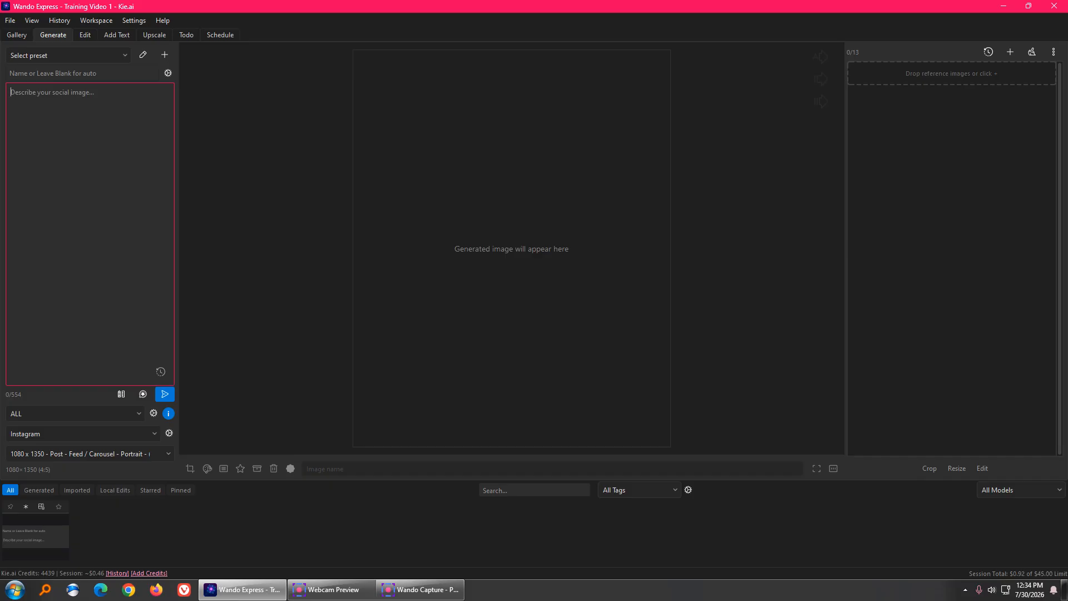
text(Create an image of a a person)
key(BackSpace)
key(BackSpace)
key(BackSpace)
key(BackSpace)
key(BackSpace)
key(BackSpace)
key(BackSpace)
key(BackSpace)
text(person si5tting at a table)
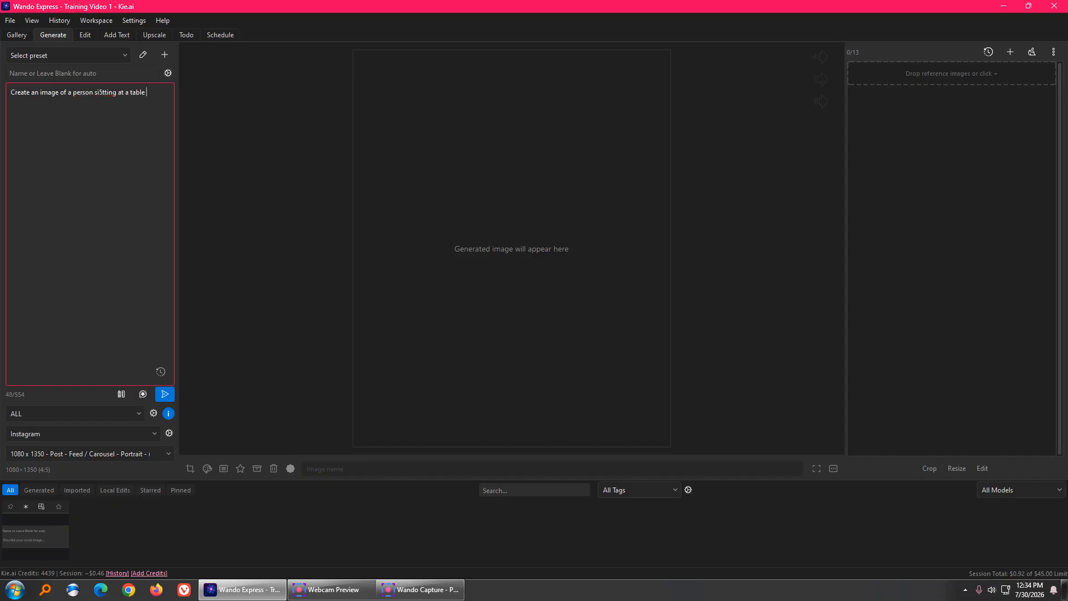
Step: Continue the prompt with "looking at a laptop dreaming of owning a successful online business where they can work from home." and correct the misspelled "sitting"
text( looking at a laptop dreaming of owning a sucessful online business where they can work from home.)
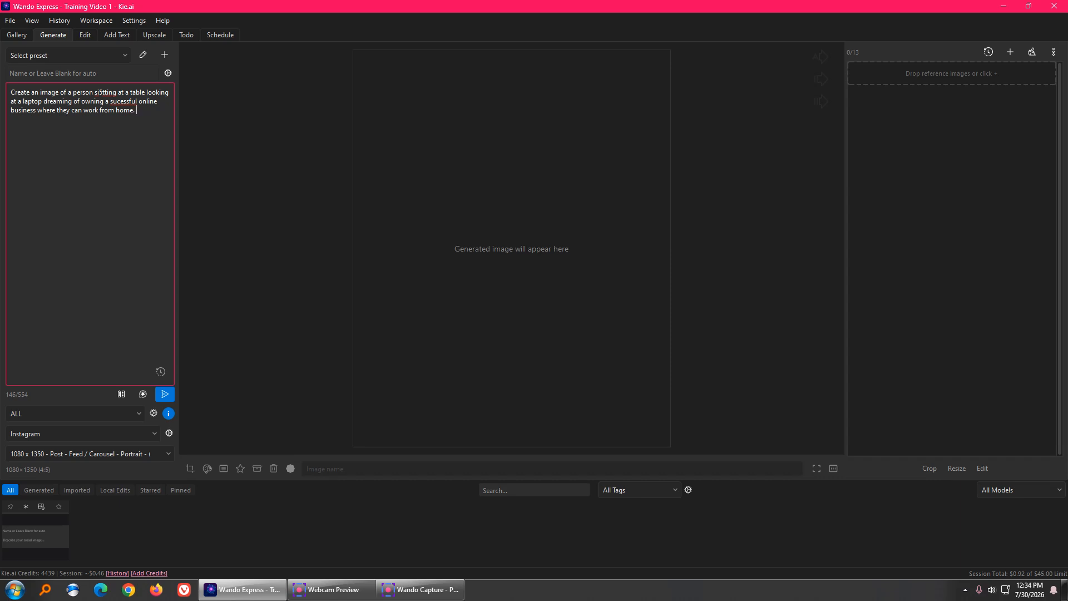
click(102, 92)
key(BackSpace)
right_click(127, 101)
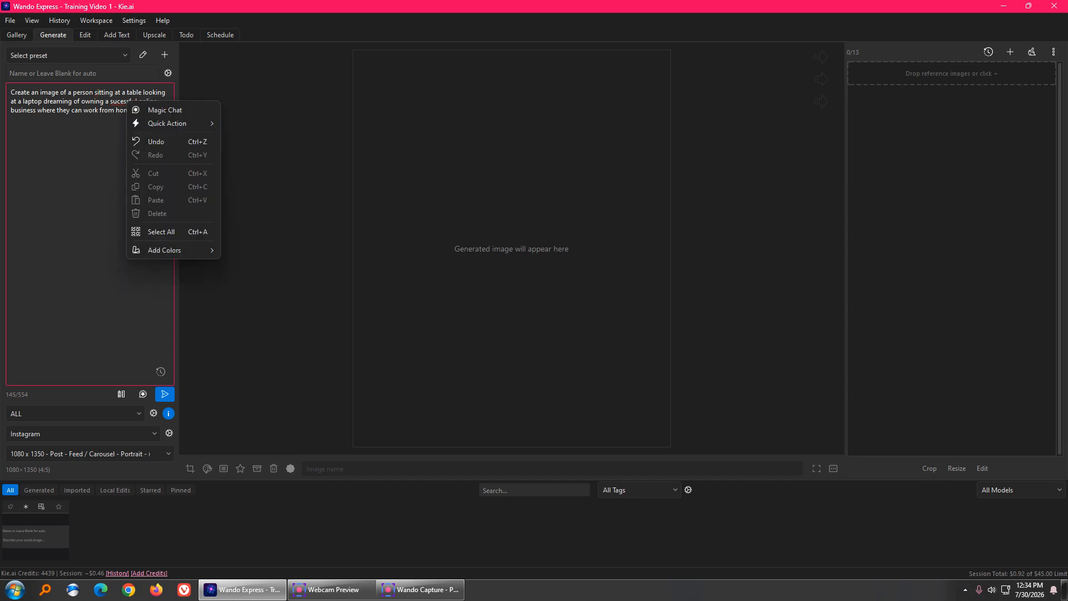
click(95, 109)
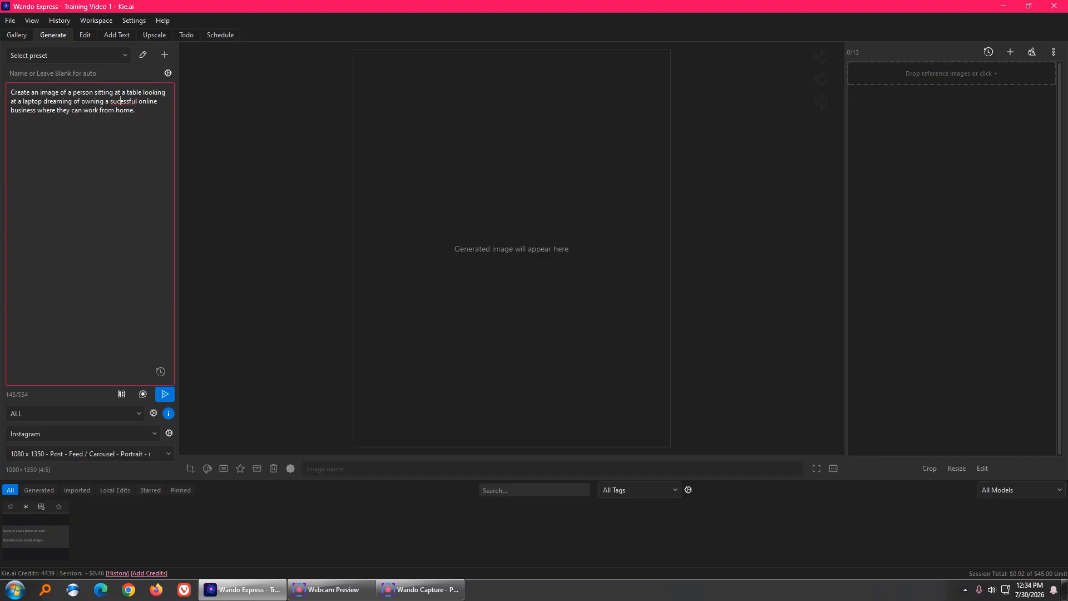
text(c)
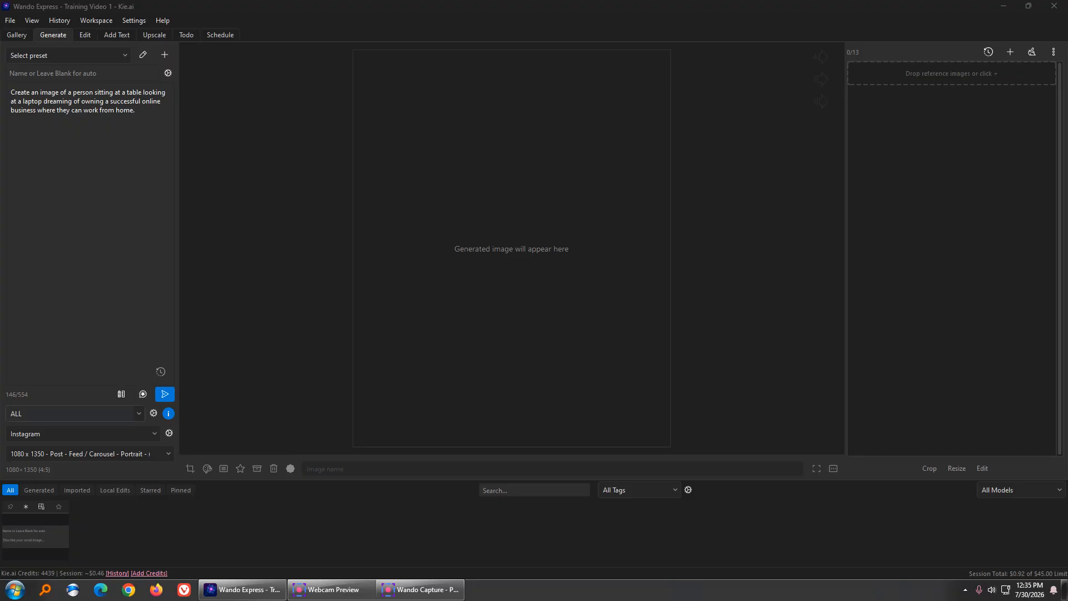
Step: Choose ALL as the image model and open its batch generation model selection
click(139, 413)
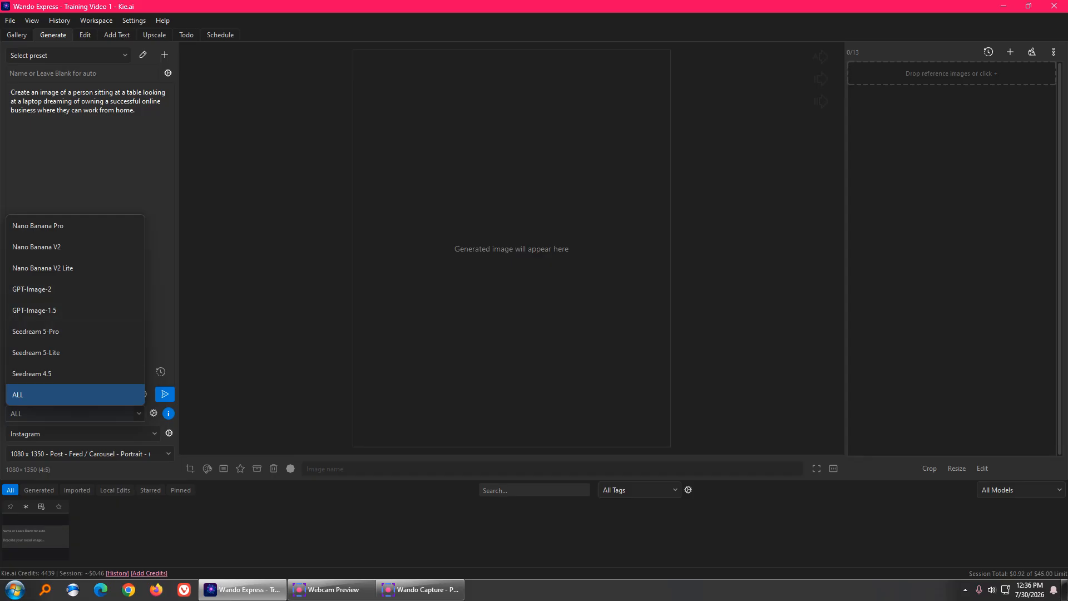
click(75, 394)
click(154, 413)
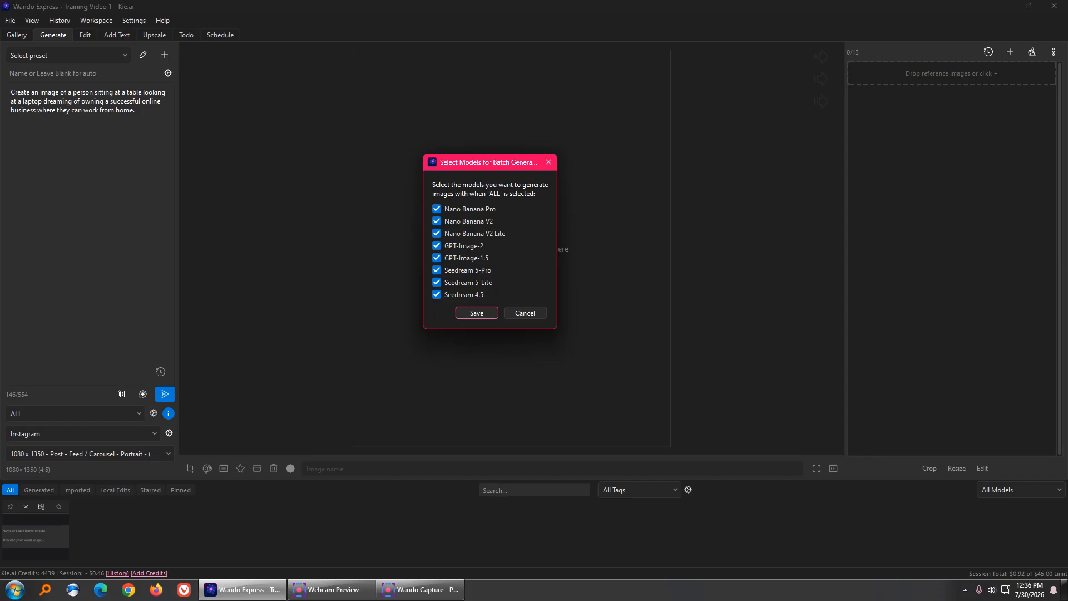
Step: Switch several batch models off and back on, and save the selection with all eight models enabled
click(437, 209)
click(436, 209)
click(437, 209)
click(437, 209)
click(436, 221)
click(437, 233)
click(436, 257)
click(436, 270)
click(436, 282)
click(437, 294)
click(436, 221)
click(436, 233)
click(437, 258)
click(436, 269)
click(437, 282)
click(436, 294)
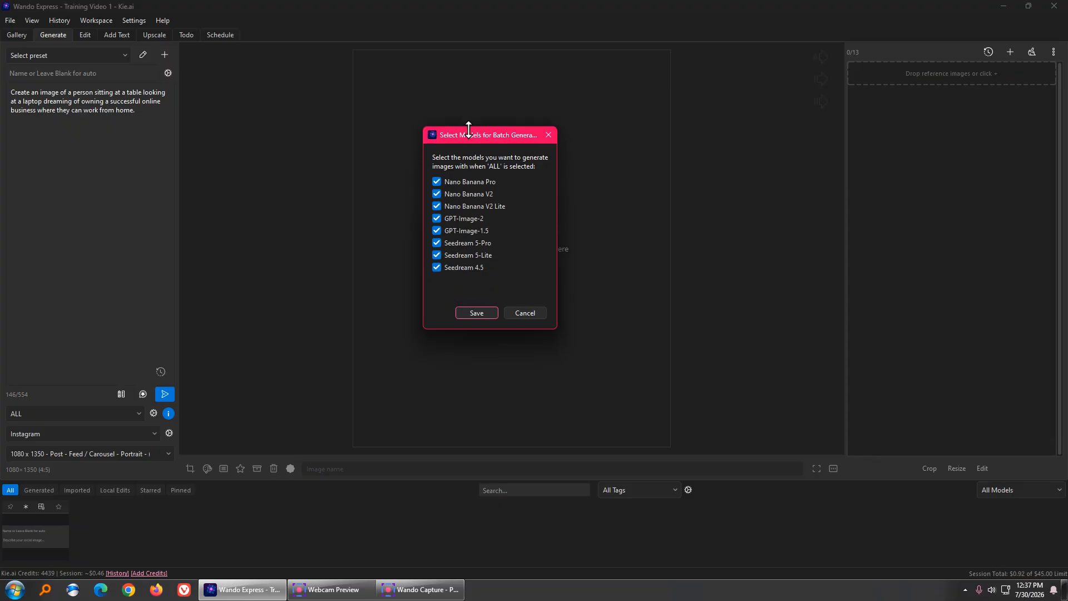
click(477, 313)
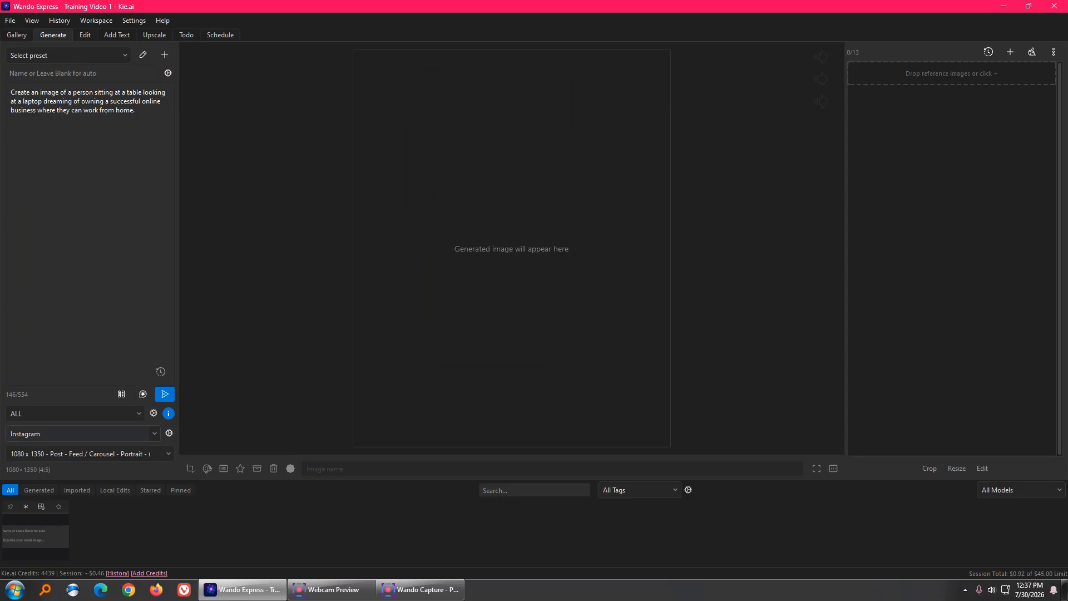
Step: Choose Instagram as the platform and 1080 x 1350 - Post - Feed / Carousel - Portrait - (4:5 Feed-Max) as the image size
click(84, 433)
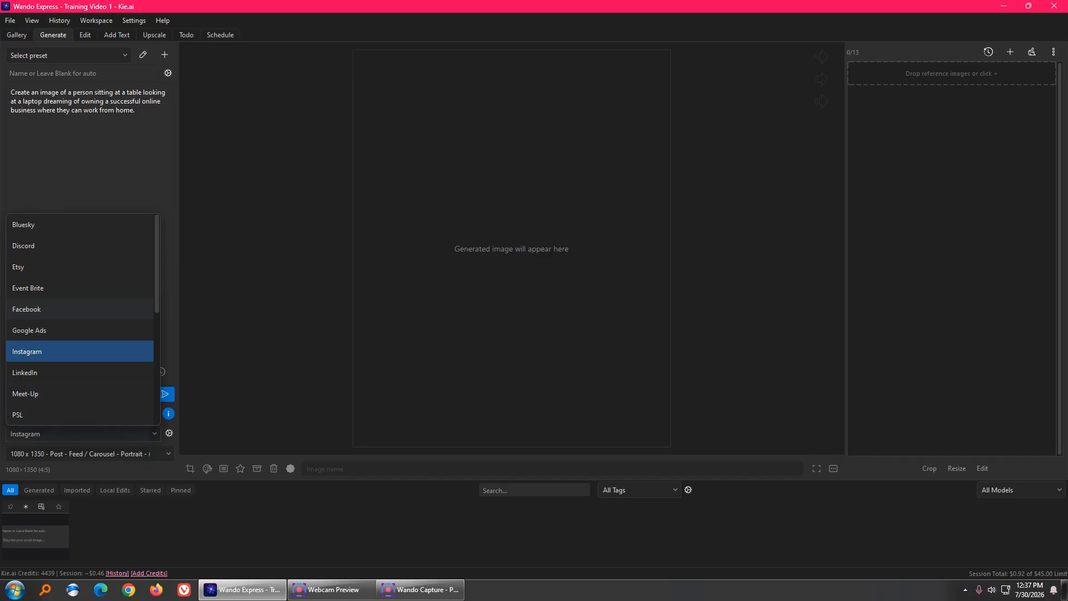
click(80, 351)
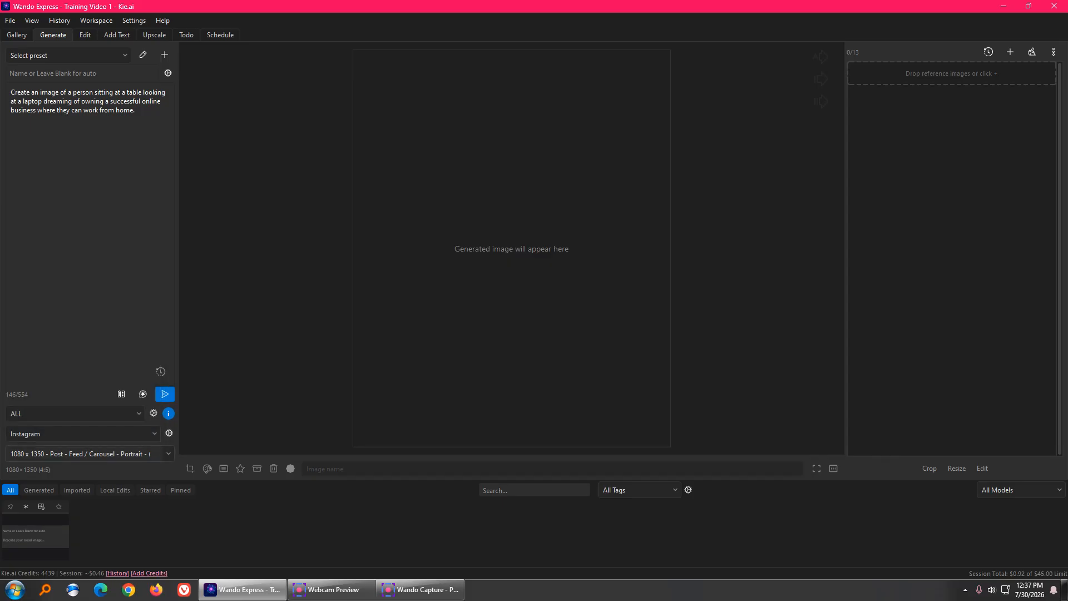
click(89, 454)
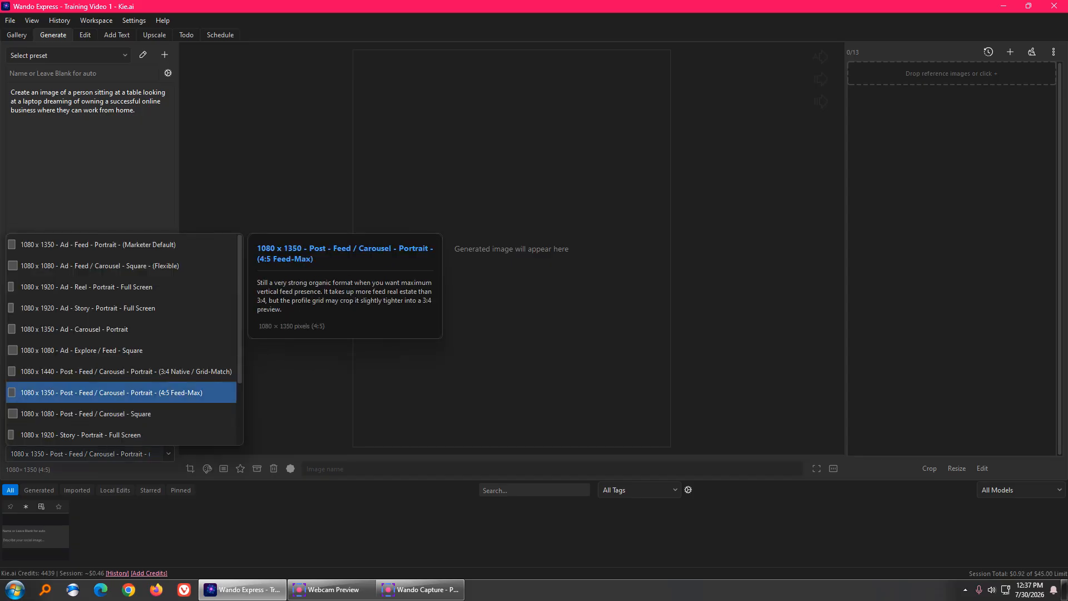
click(161, 393)
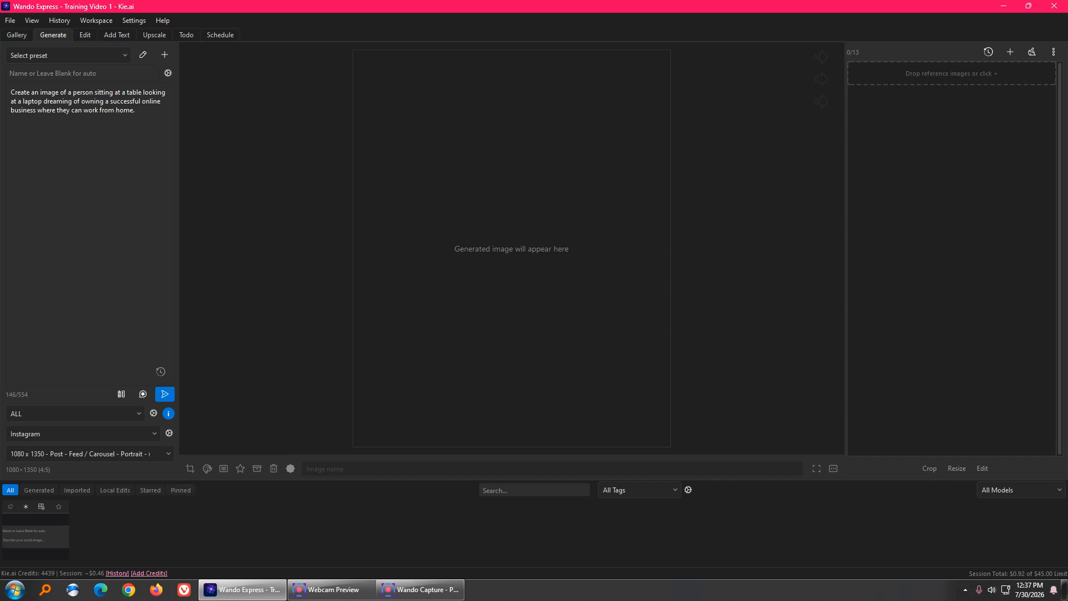
drag(138, 111, 10, 92)
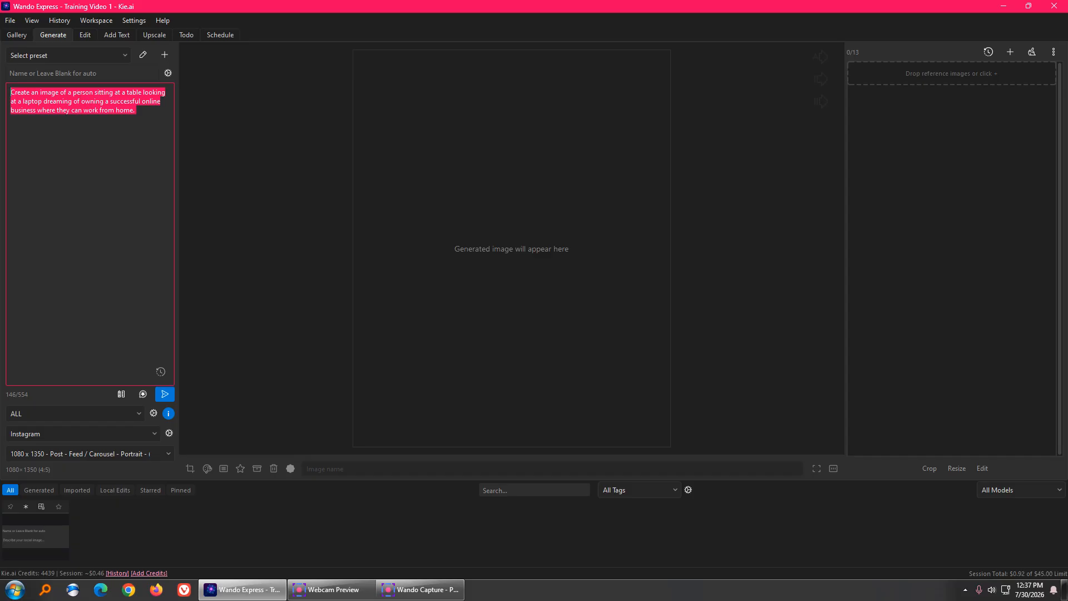
drag(178, 286, 128, 388)
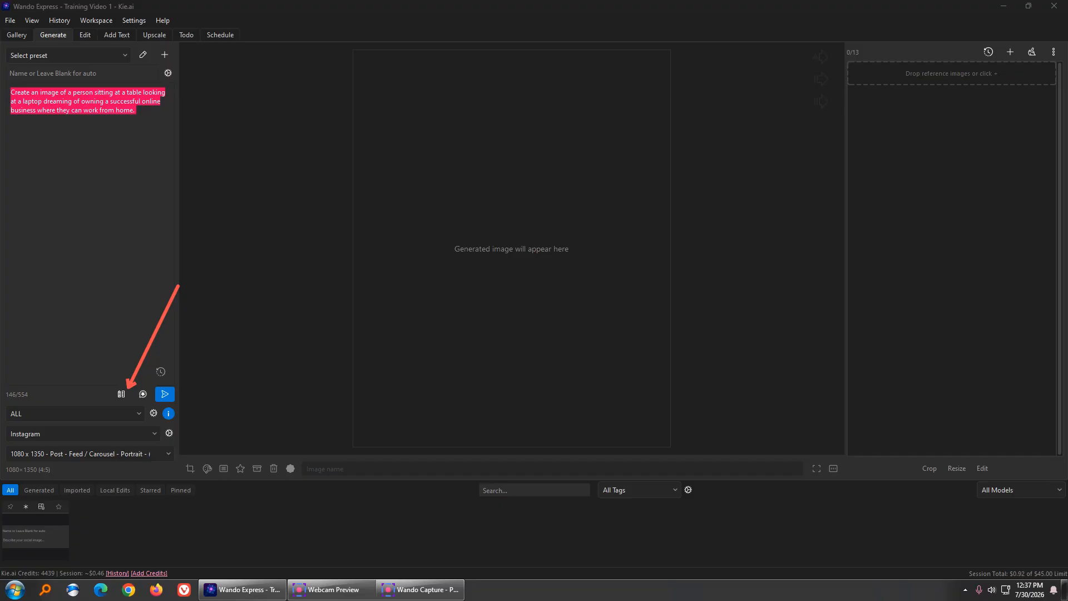
key(Escape)
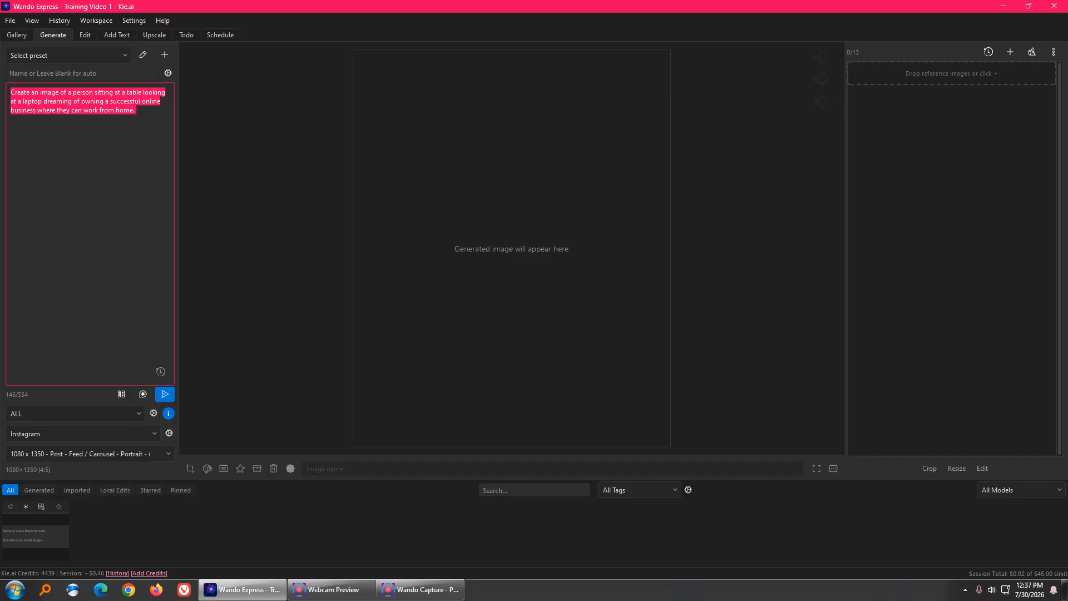
Step: Open the Prompt Template Builder and set the setting/background to Home Office - Remote workspace
click(121, 394)
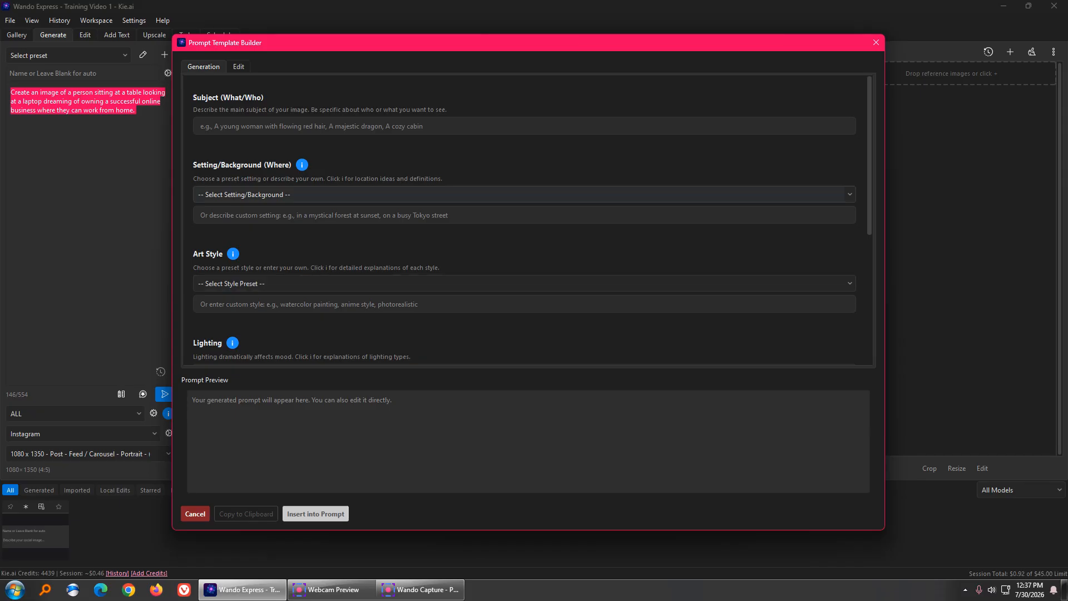
click(522, 194)
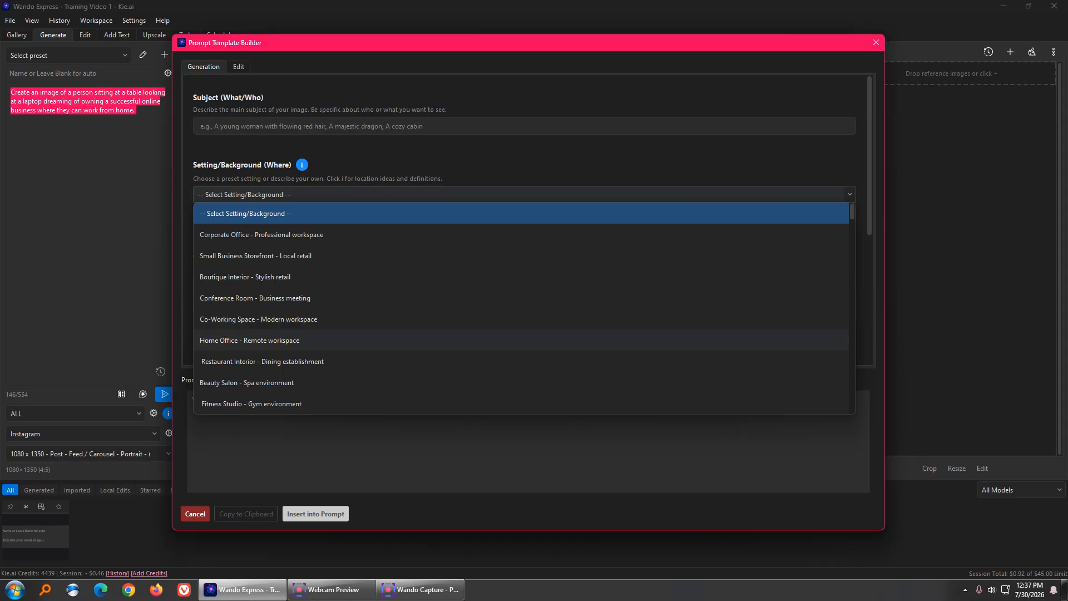
click(249, 340)
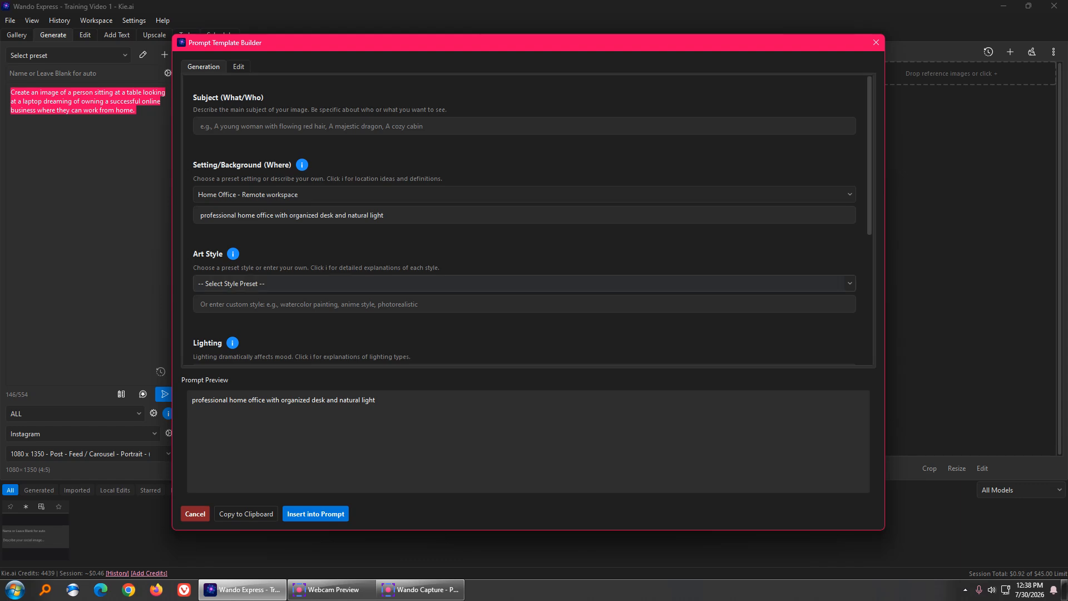
Step: Browse the art style presets and set the art style to Chalk Art
click(239, 283)
scroll(389, 362, down, 1)
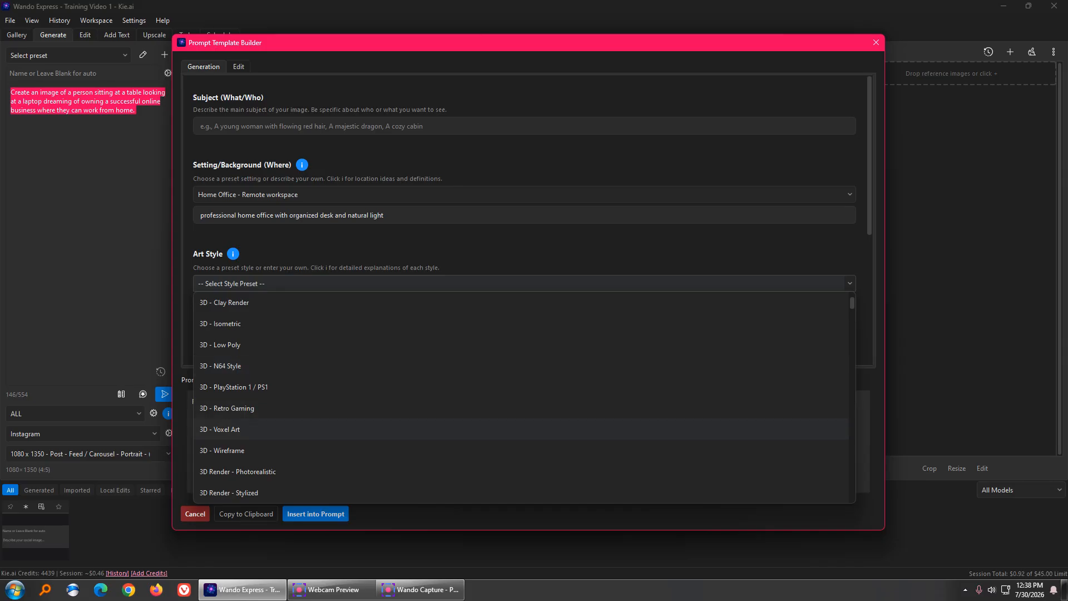
scroll(389, 473, down, 7)
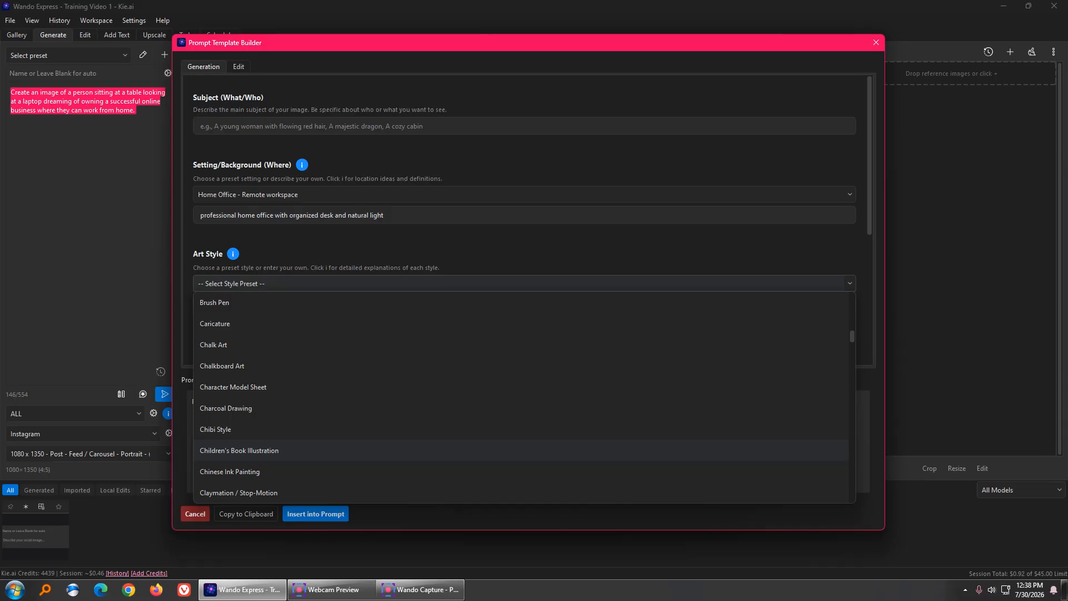
scroll(523, 450, up, 10)
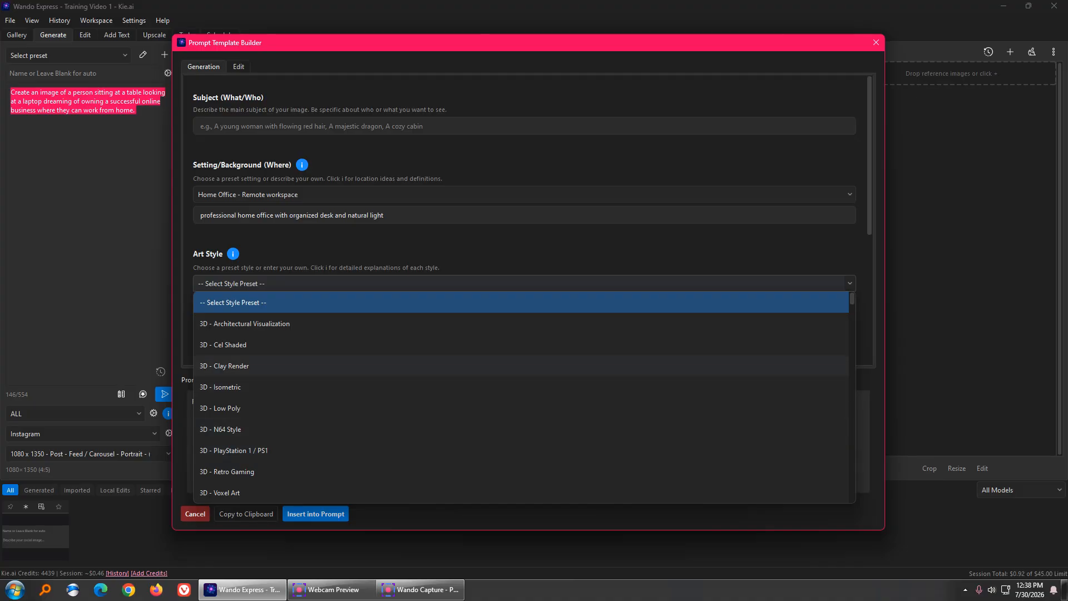
scroll(523, 365, down, 4)
scroll(523, 366, up, 4)
scroll(522, 366, down, 3)
scroll(523, 365, down, 3)
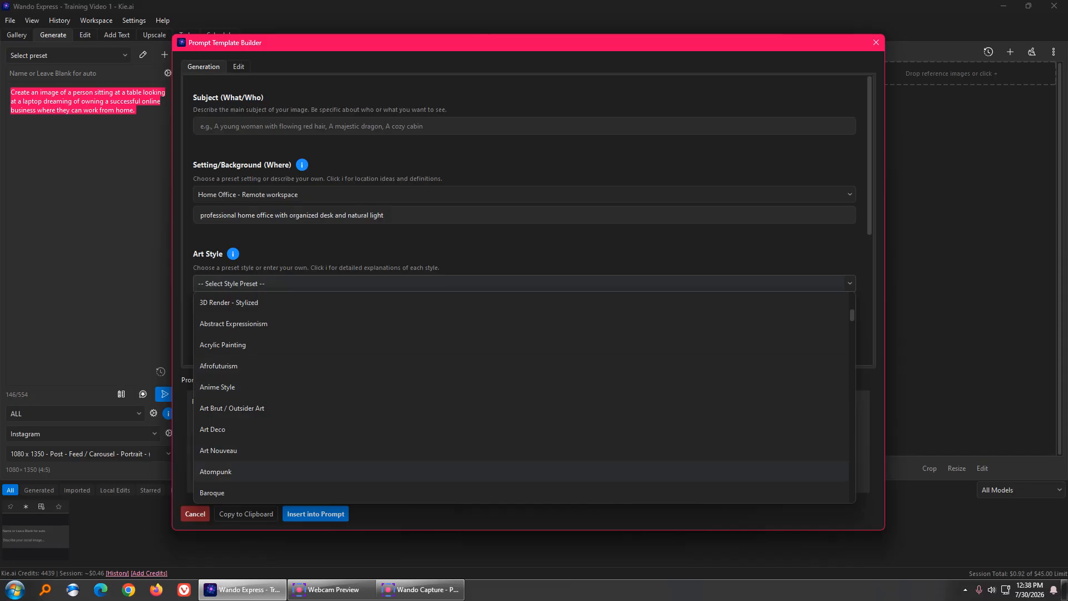
scroll(522, 472, down, 3)
scroll(523, 471, down, 2)
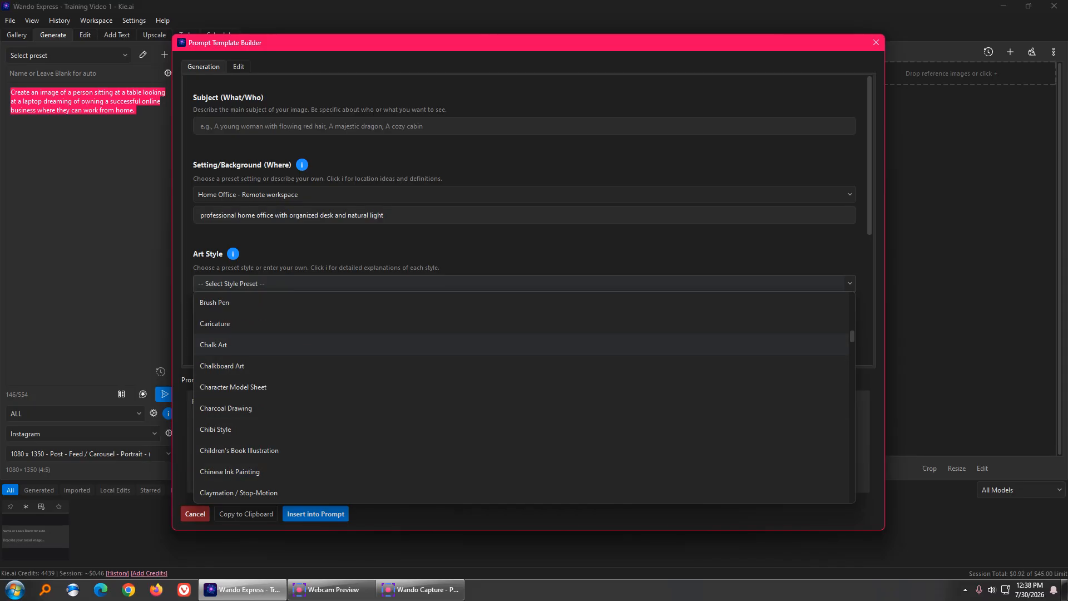
click(523, 344)
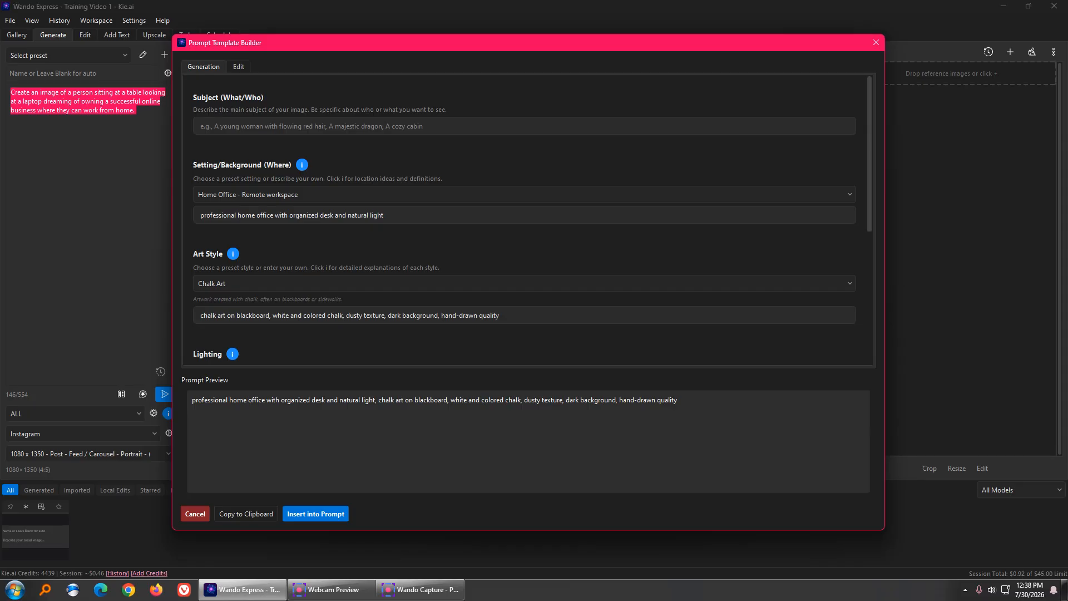
Step: Set the lighting to Lifestyle - Natural warm inviting and the camera/lens to Wide-Angle - Dramatic perspective
scroll(523, 250, down, 3)
click(523, 283)
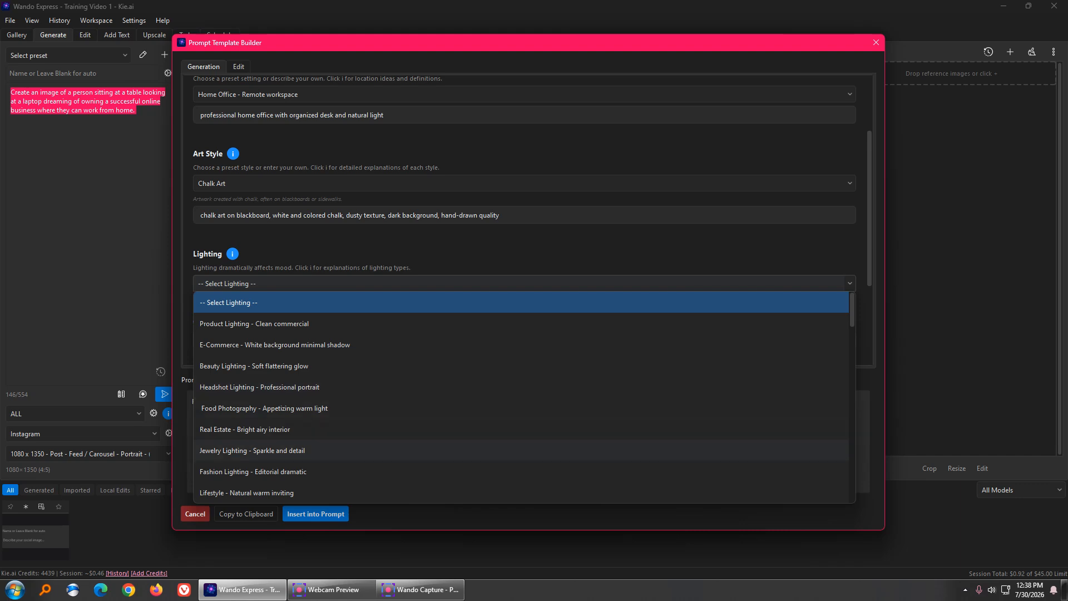
scroll(523, 450, down, 1)
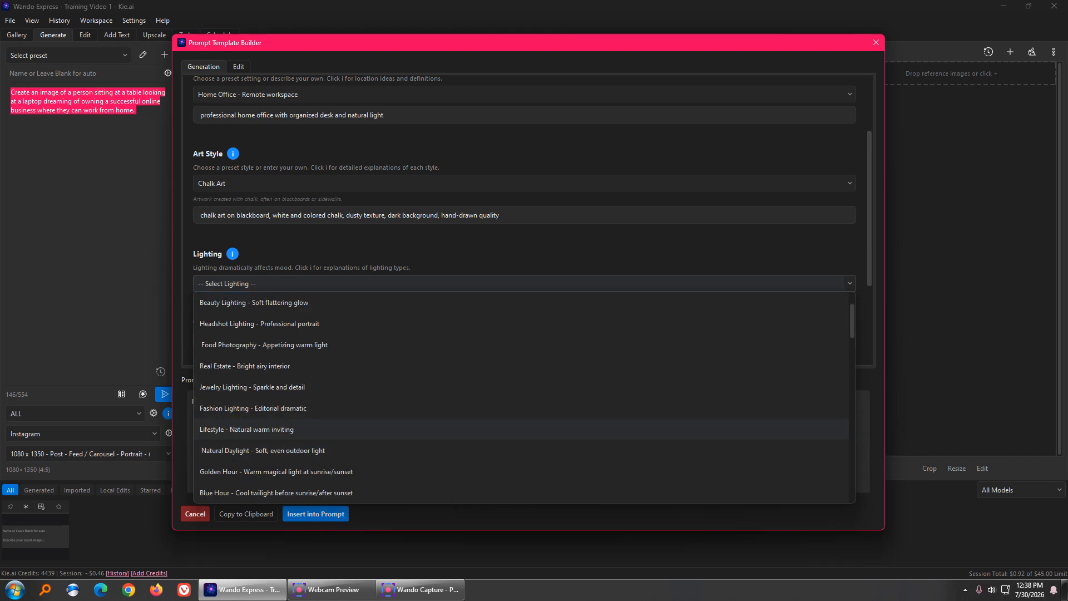
click(523, 429)
scroll(355, 306, down, 2)
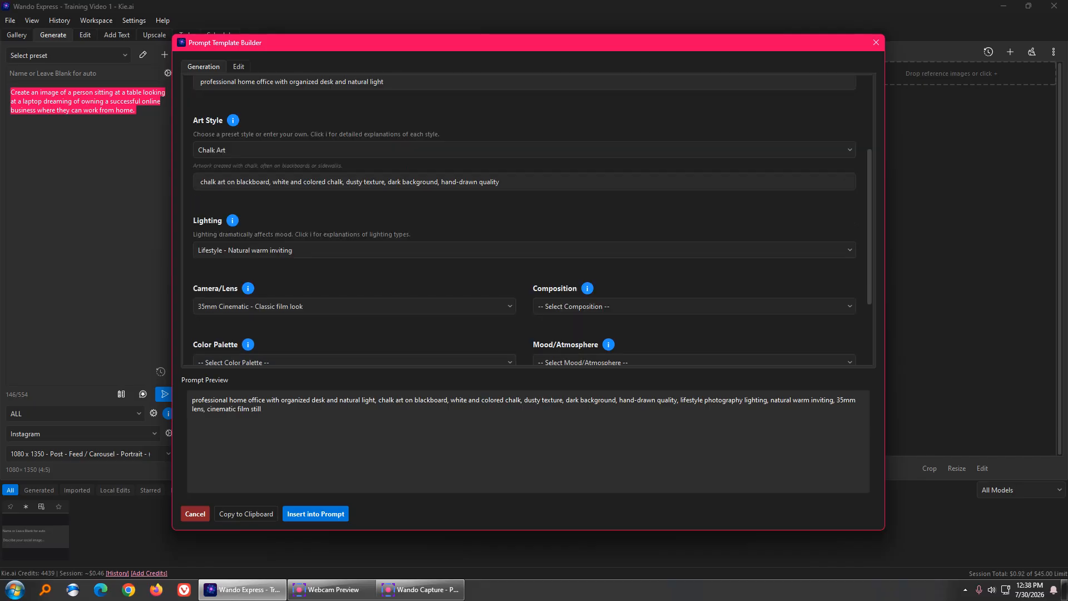
click(356, 306)
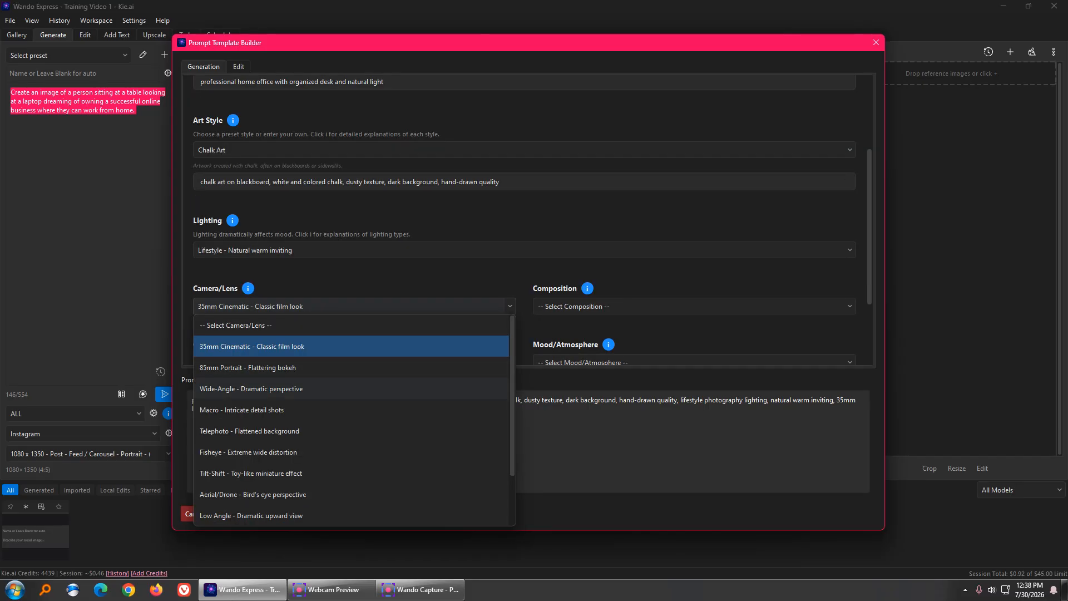
click(250, 388)
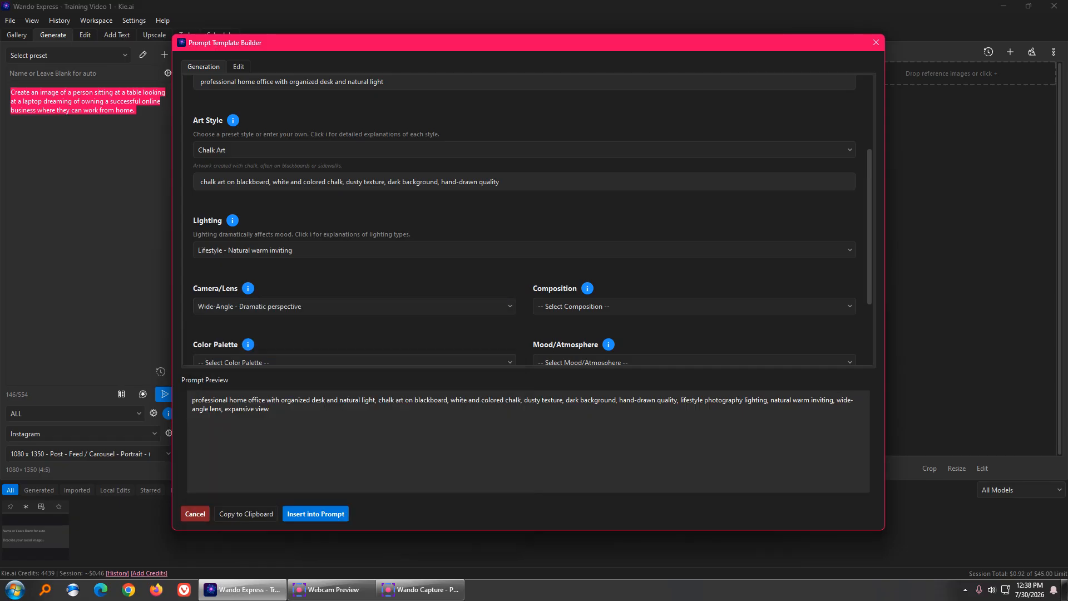
Step: Browse the composition options and set the mood/atmosphere to Welcoming - Approachable friendly
scroll(530, 219, down, 2)
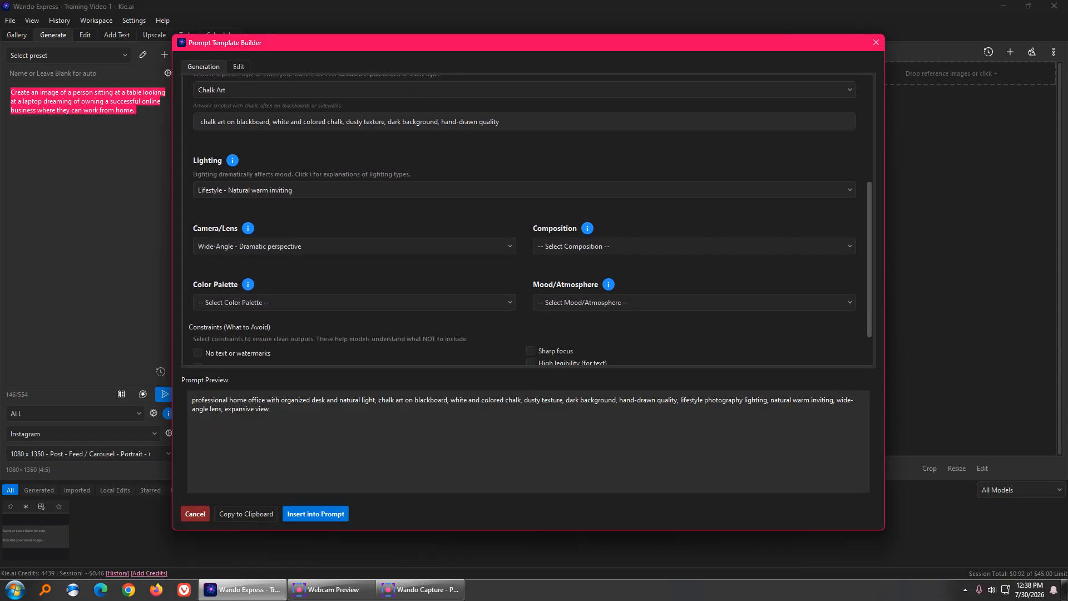
click(694, 198)
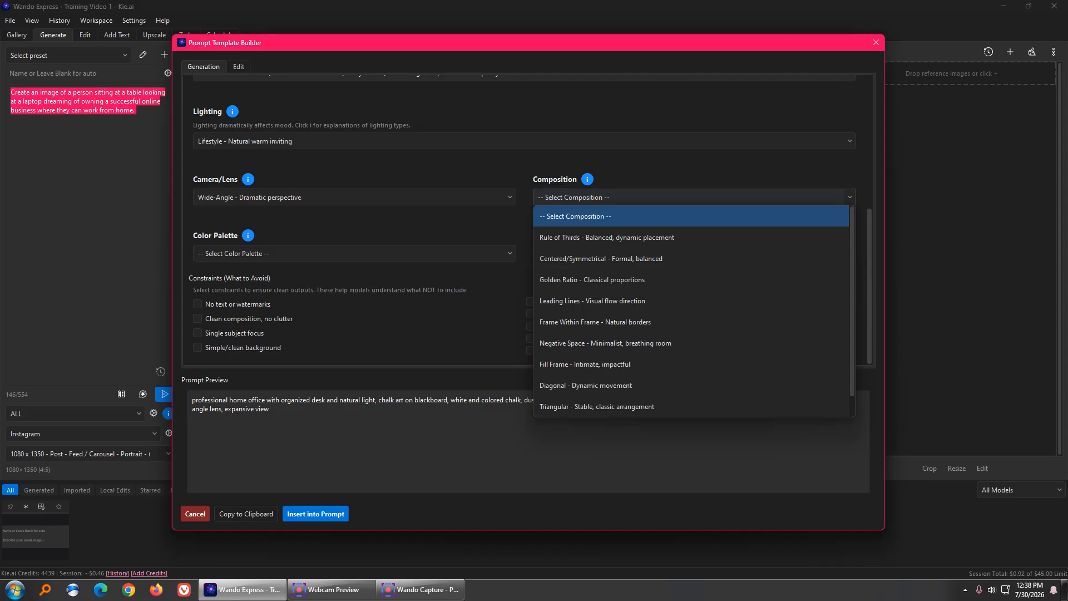
key(Escape)
click(694, 197)
click(694, 197)
click(694, 254)
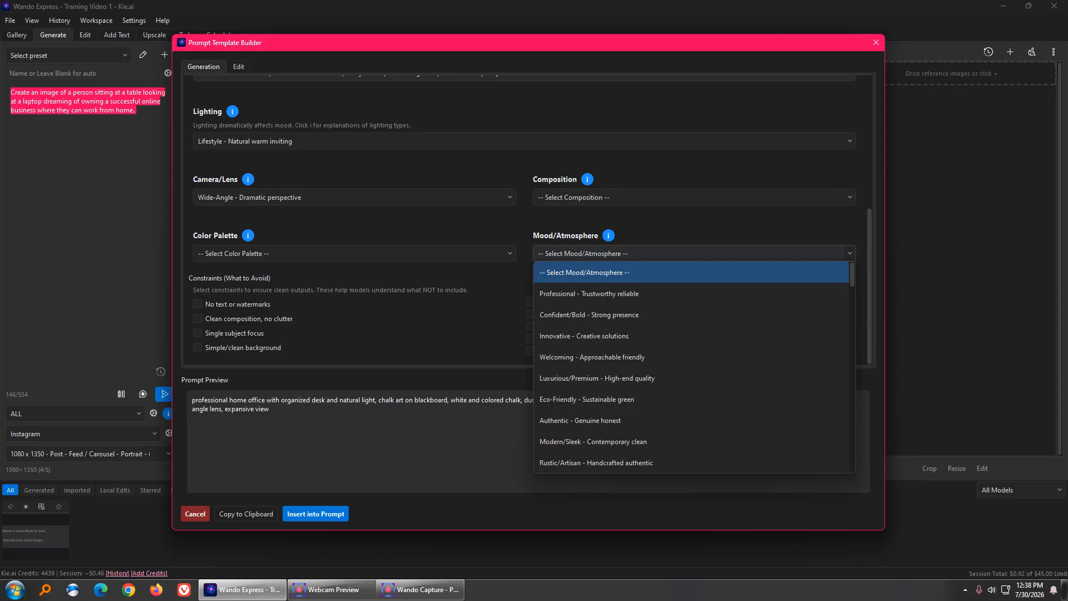
click(592, 357)
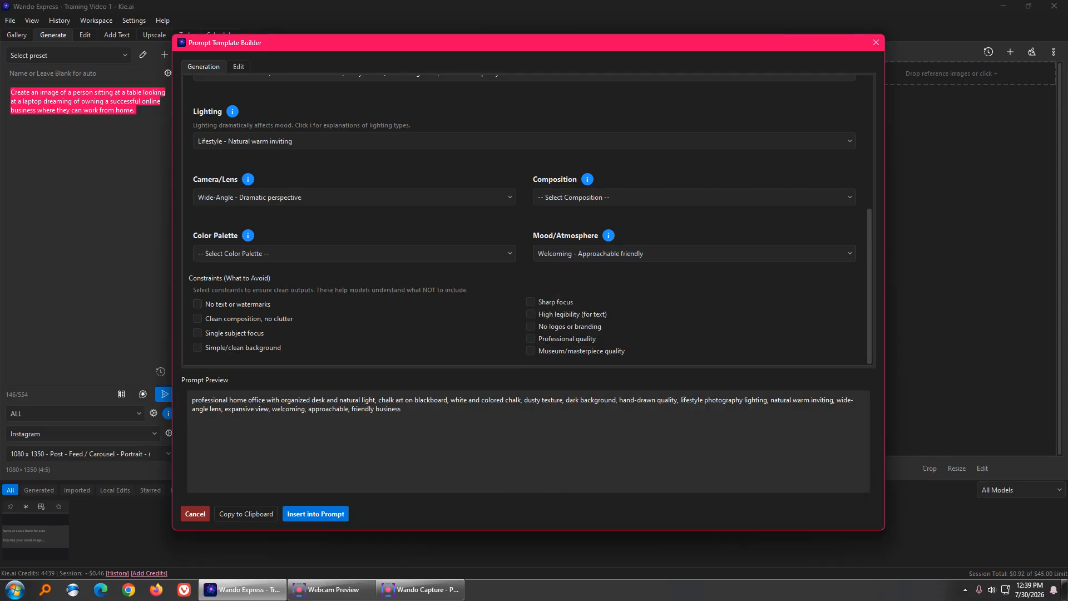
Step: Enable the No text or watermarks, Clean composition, no clutter and Simple/clean background constraints, and insert the template text into the prompt
click(197, 304)
click(198, 319)
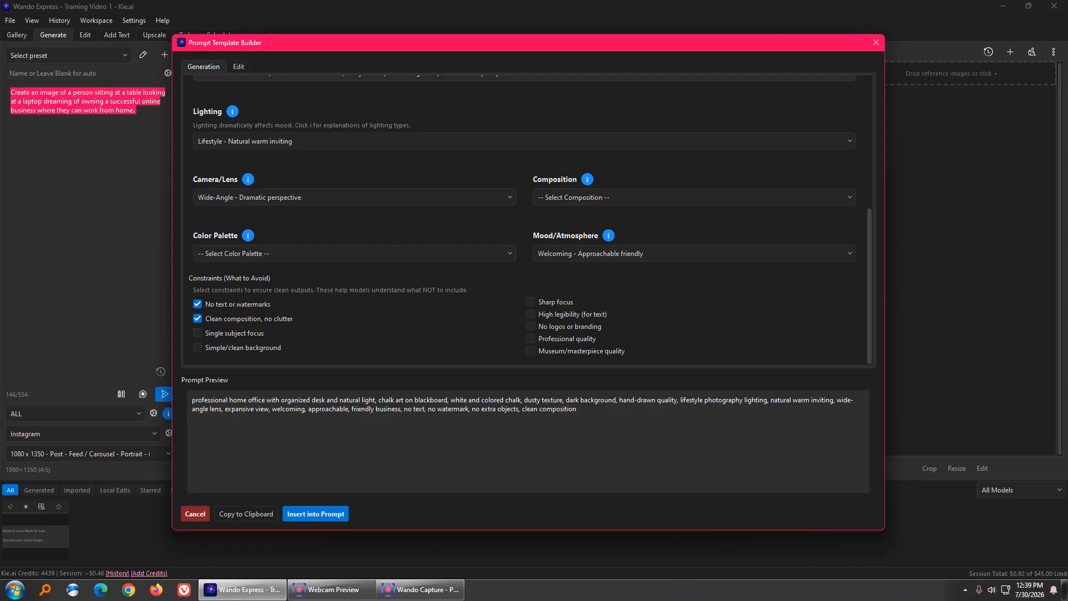
click(198, 347)
click(316, 513)
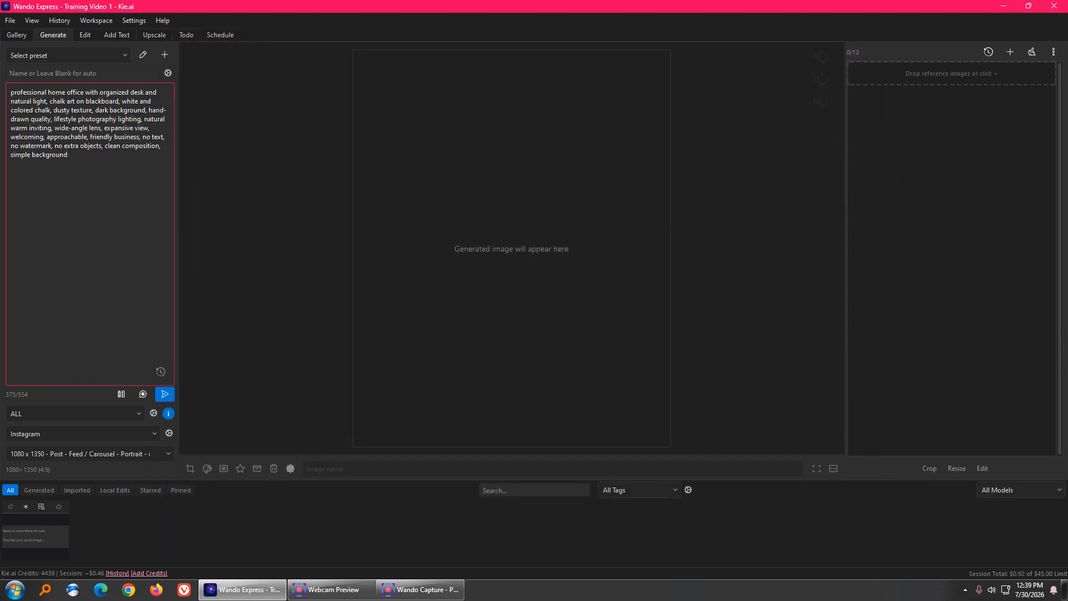
Step: Add the description of a person at a laptop dreaming of a successful online business above the template text and generate the images
key(Return)
key(Return)
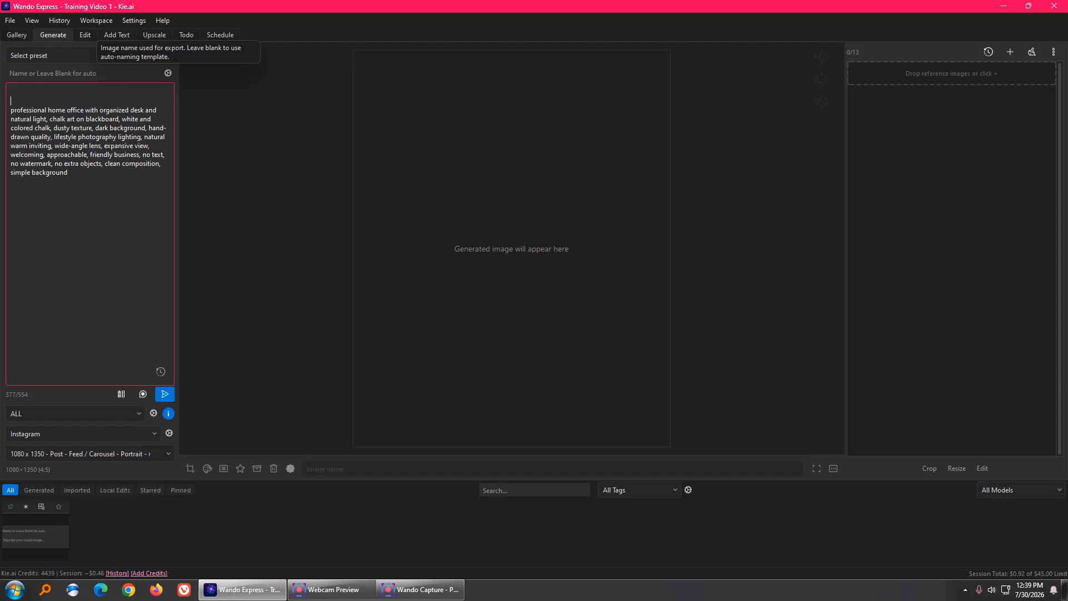
text(Create an image of a person sitting at a table looking at a laptop dreaming of owning a successful online business where they can work from home.)
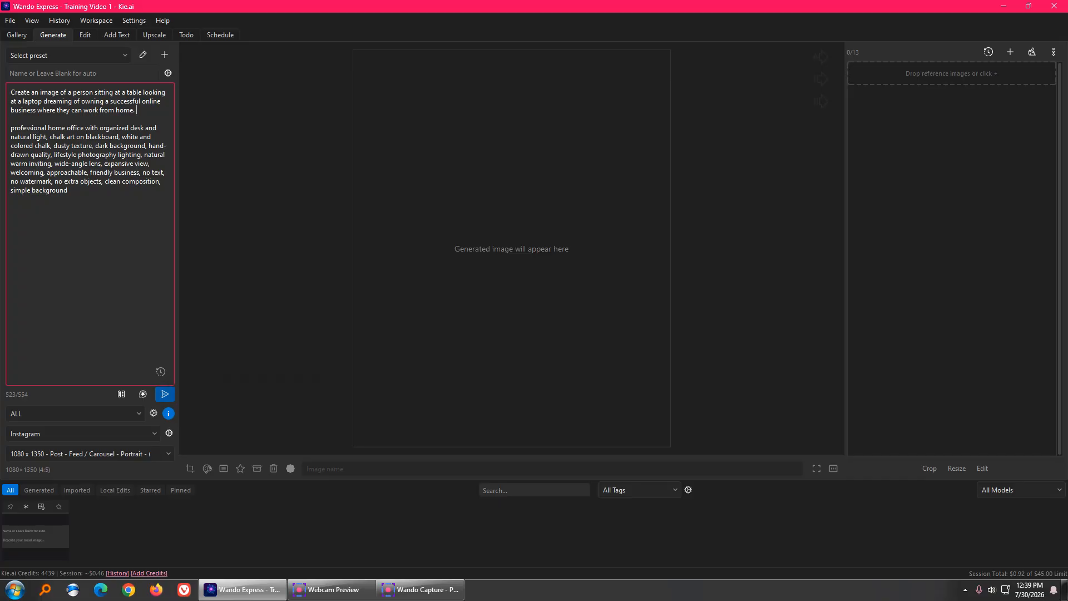
key(Return)
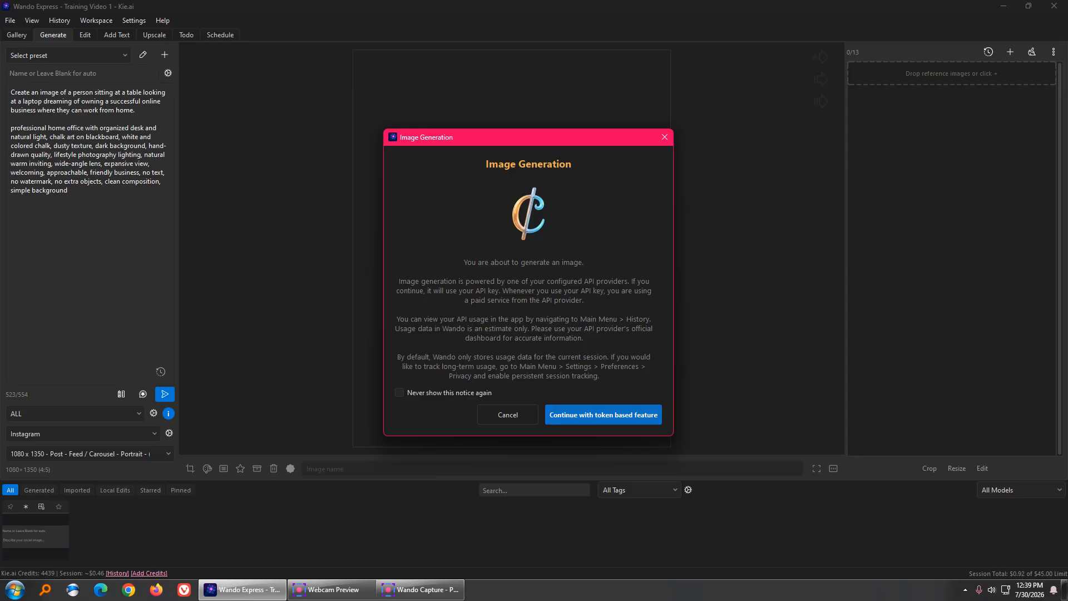
key(Return)
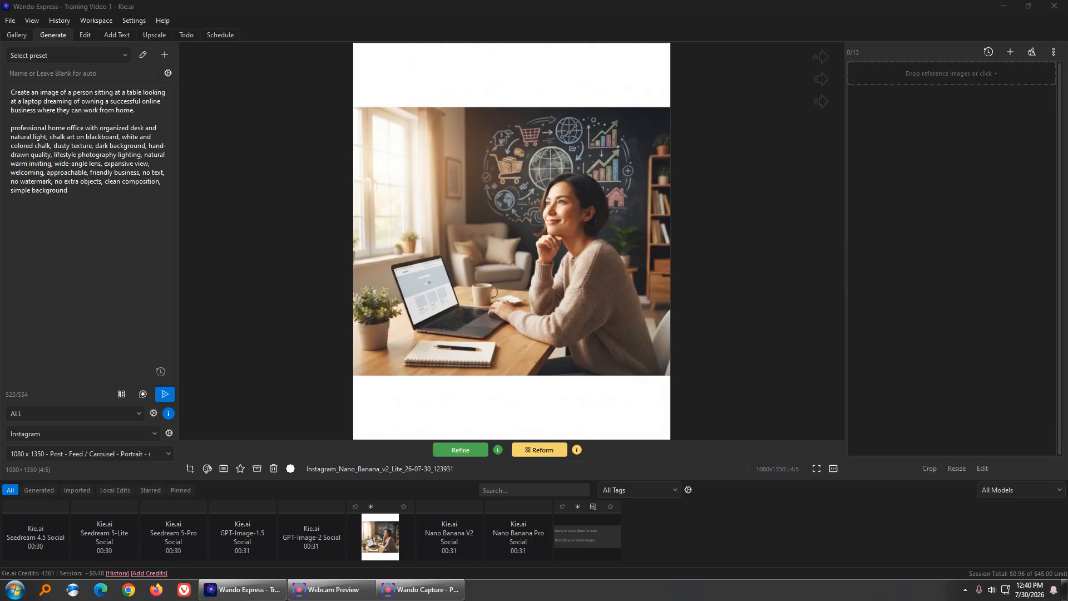
Step: Review the current session's usage history for each model's work time and cost, and close it
click(118, 573)
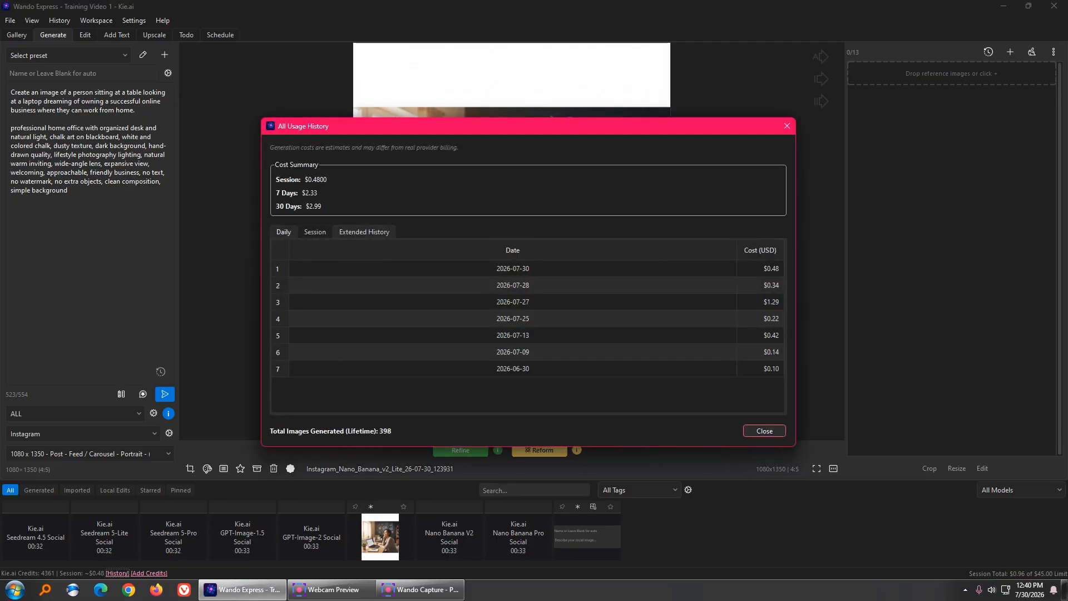
click(314, 231)
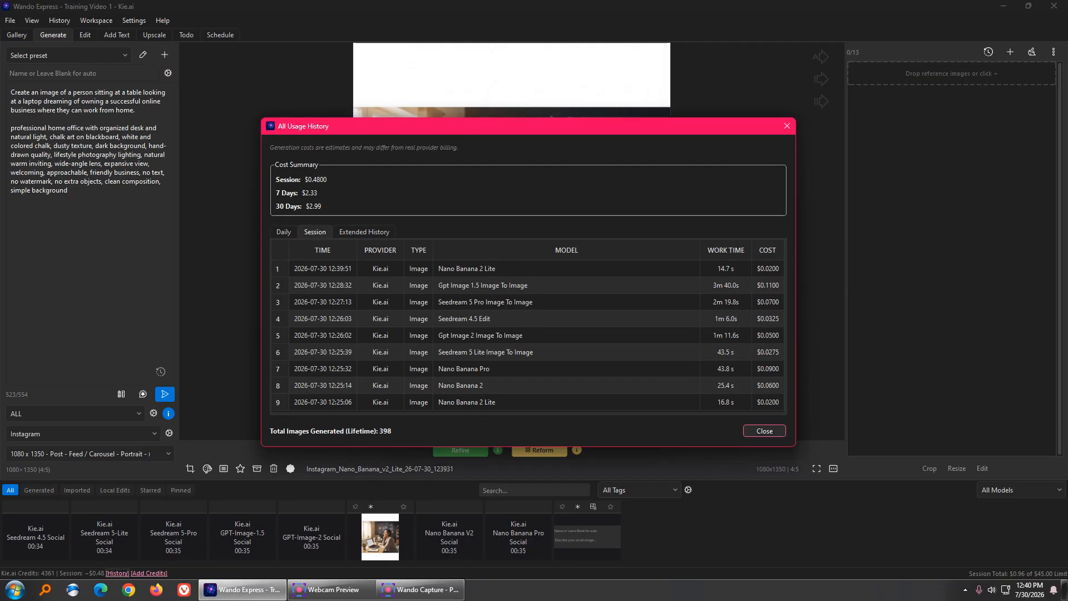
drag(457, 132, 465, 3)
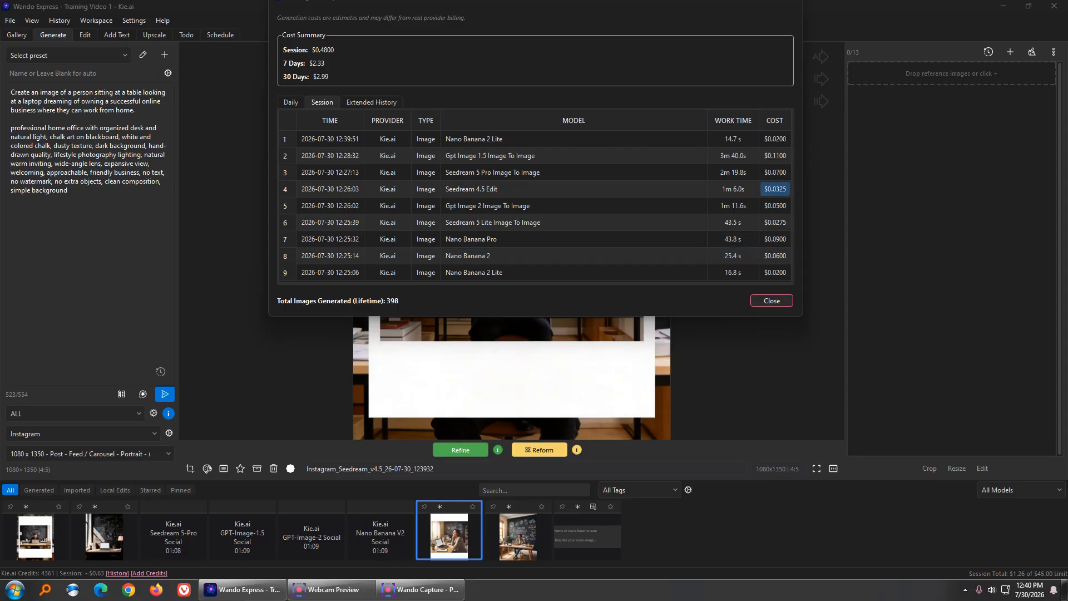
click(771, 301)
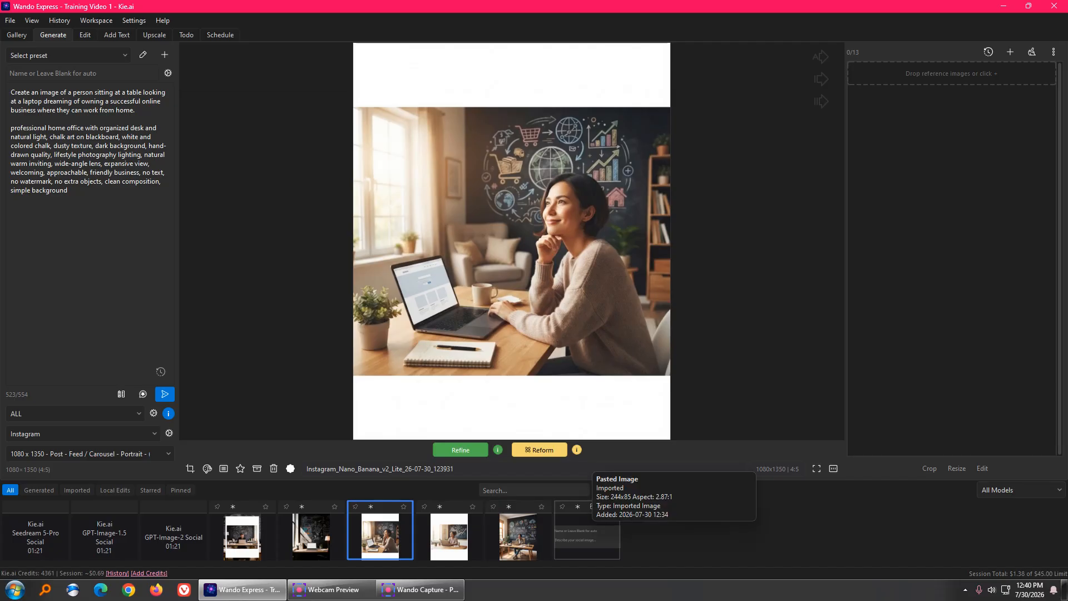
Step: Archive the imported pasted image from the image strip
click(588, 534)
click(257, 469)
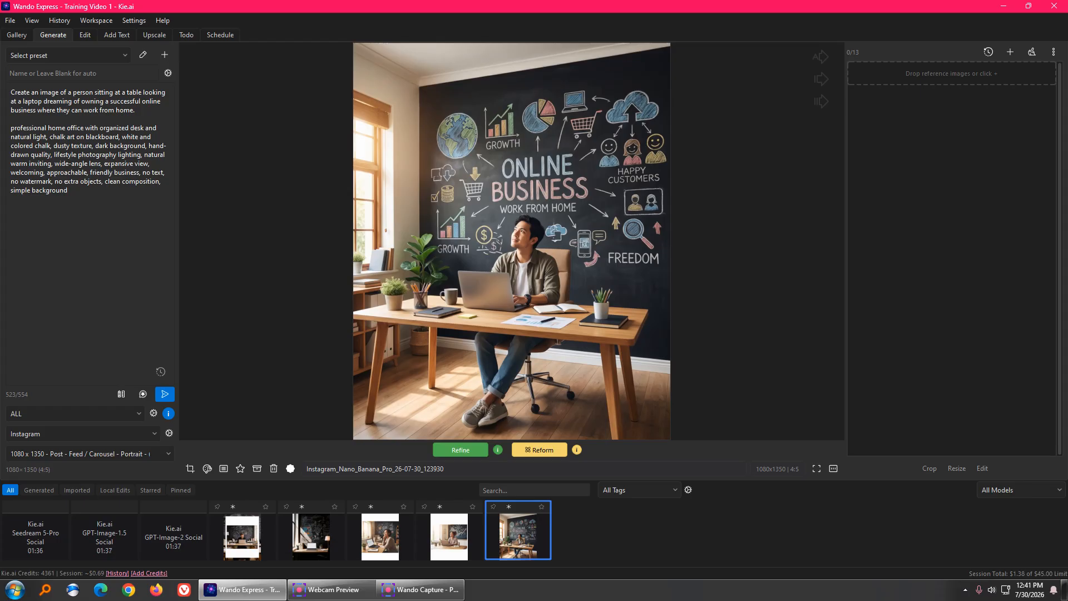
Step: Compare the images generated by Nano Banana Pro, Nano Banana v2 and Nano Banana v2 Lite, checking the model in each image name
click(449, 532)
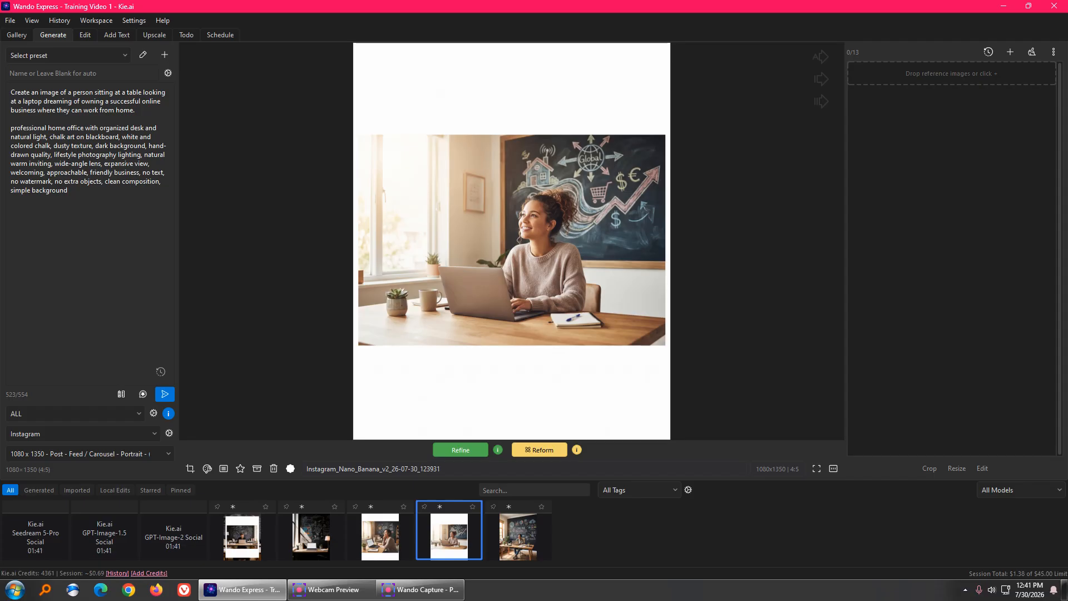
click(518, 533)
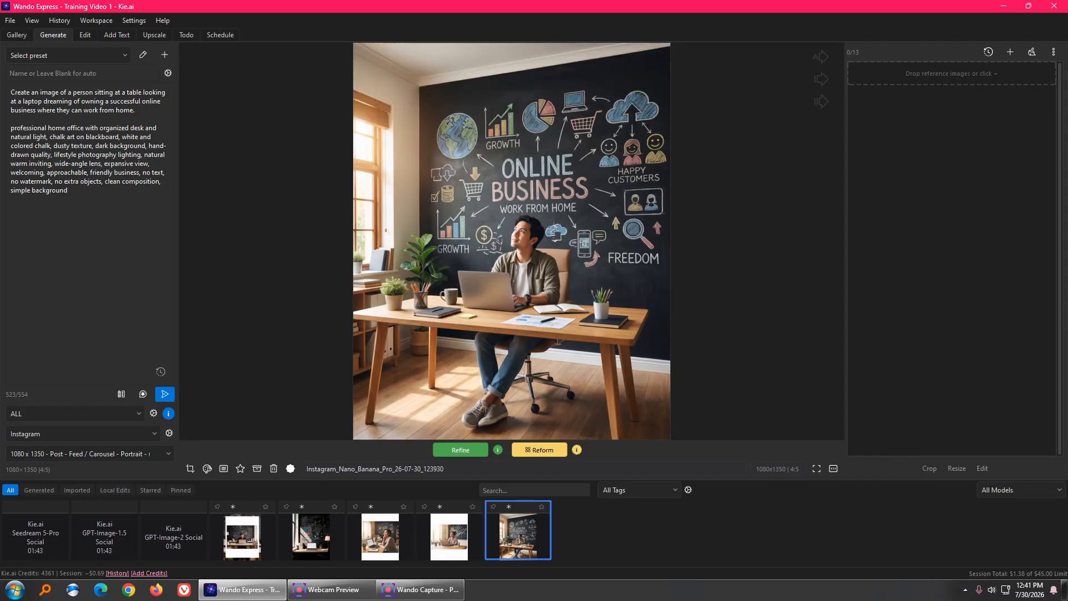
drag(431, 388, 392, 463)
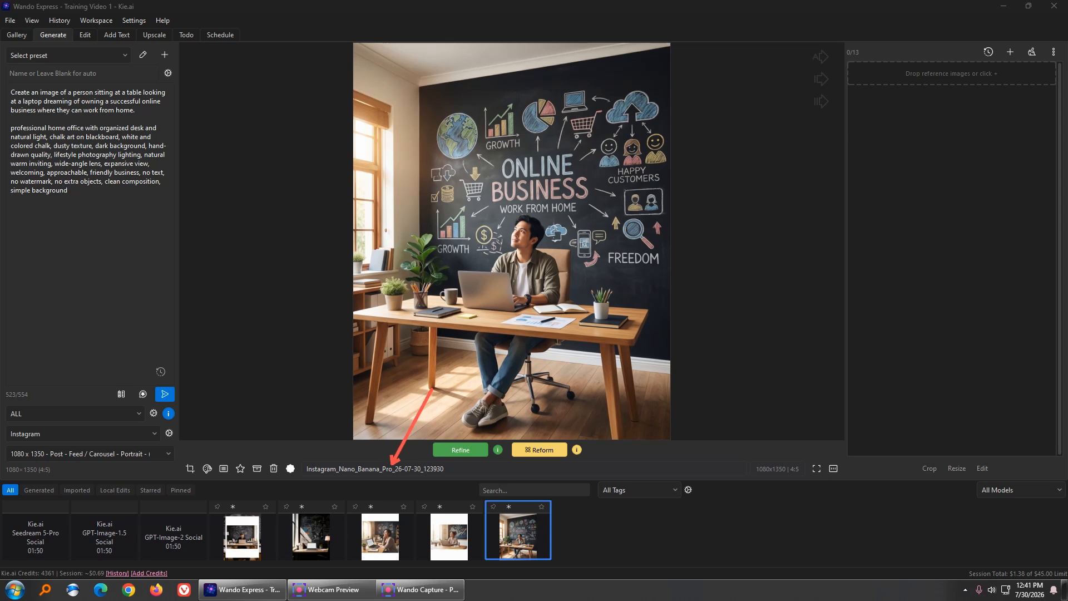
click(449, 535)
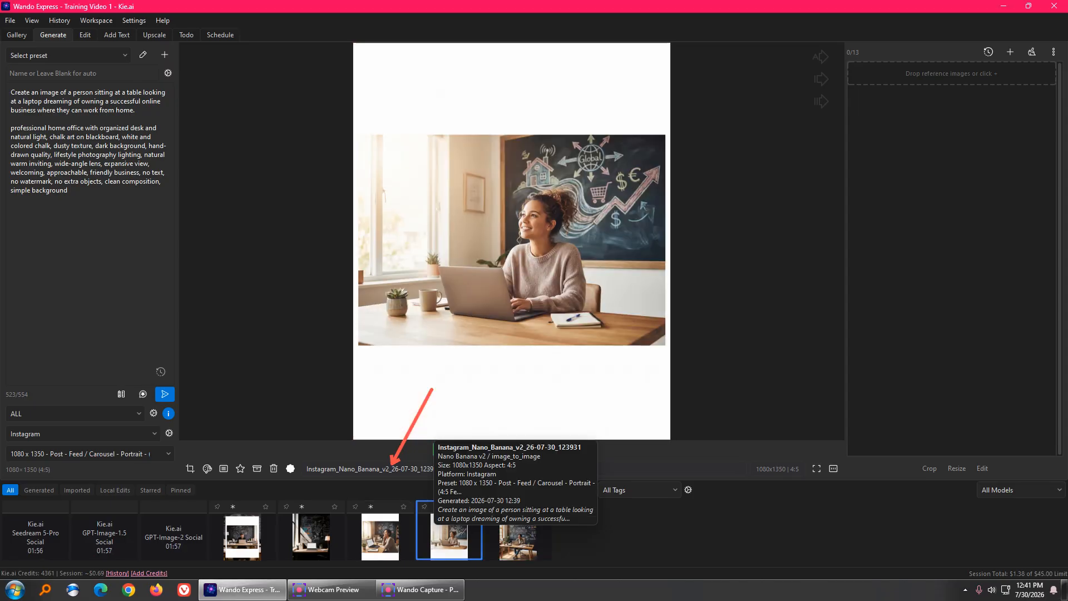
drag(382, 468, 330, 469)
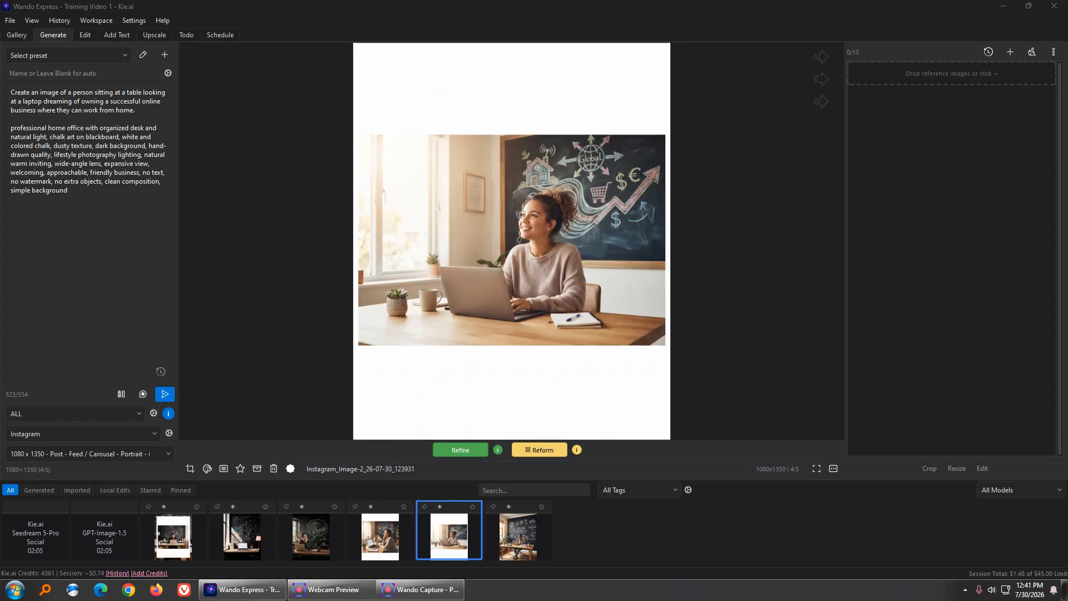
click(380, 536)
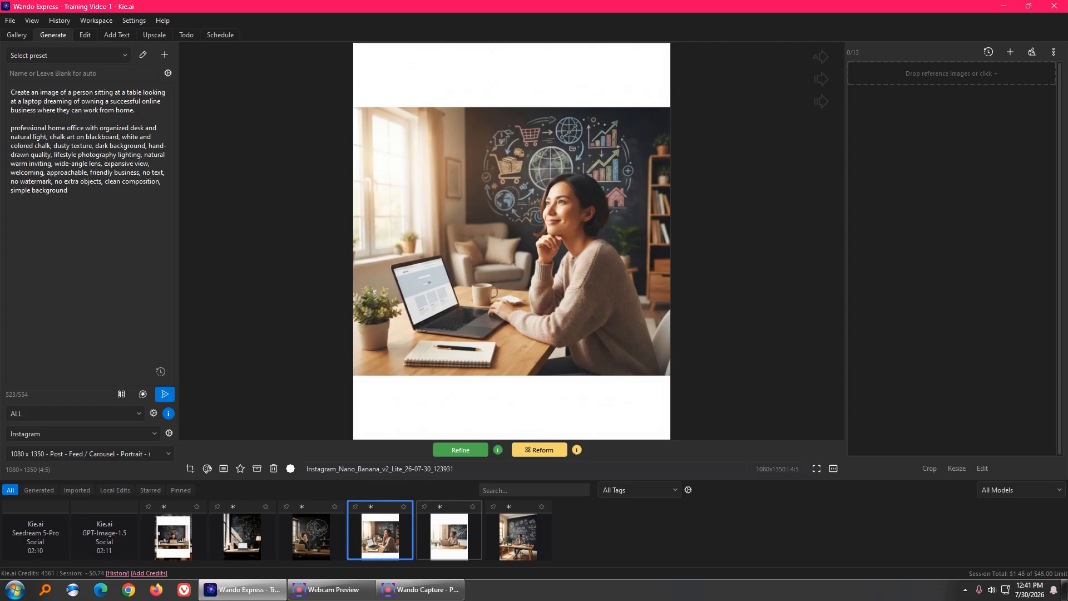
mouse_move(515, 535)
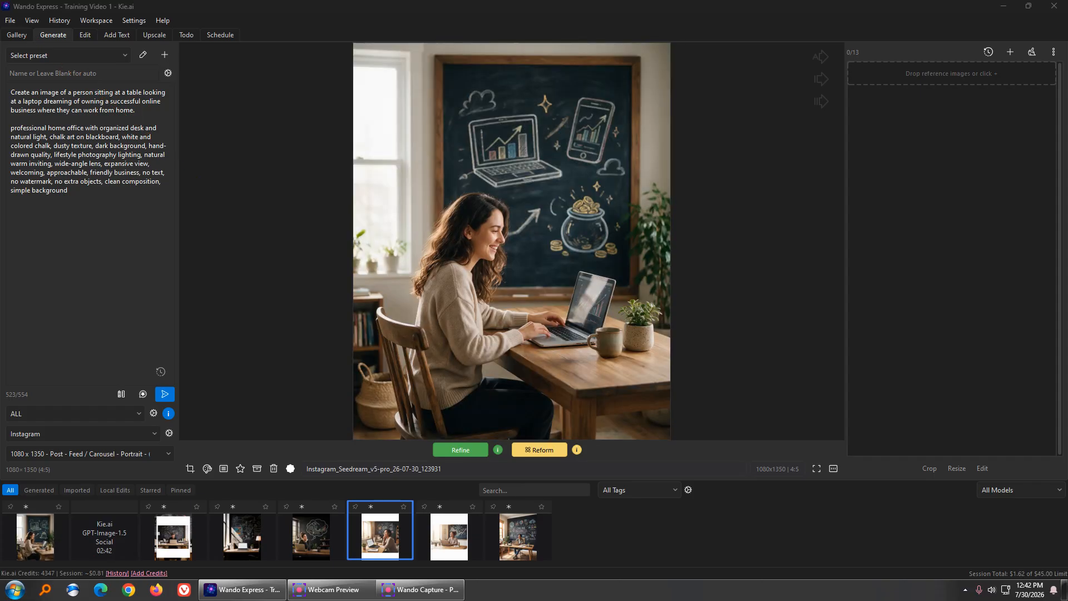
Step: Examine the Nano Banana Pro image's prompt and details in the gallery, and show only the generated images
click(16, 35)
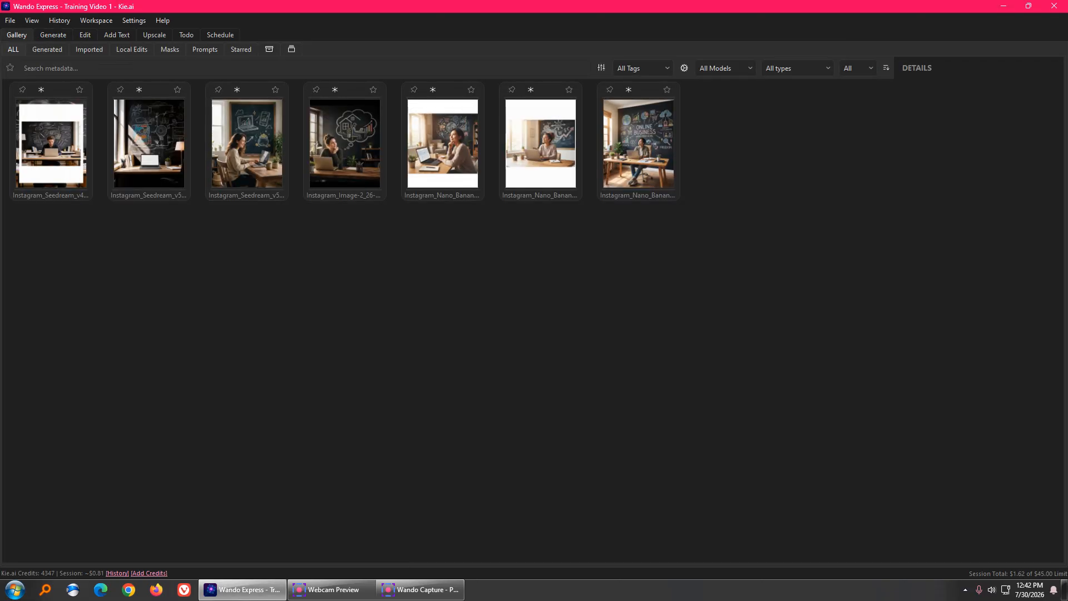
click(639, 144)
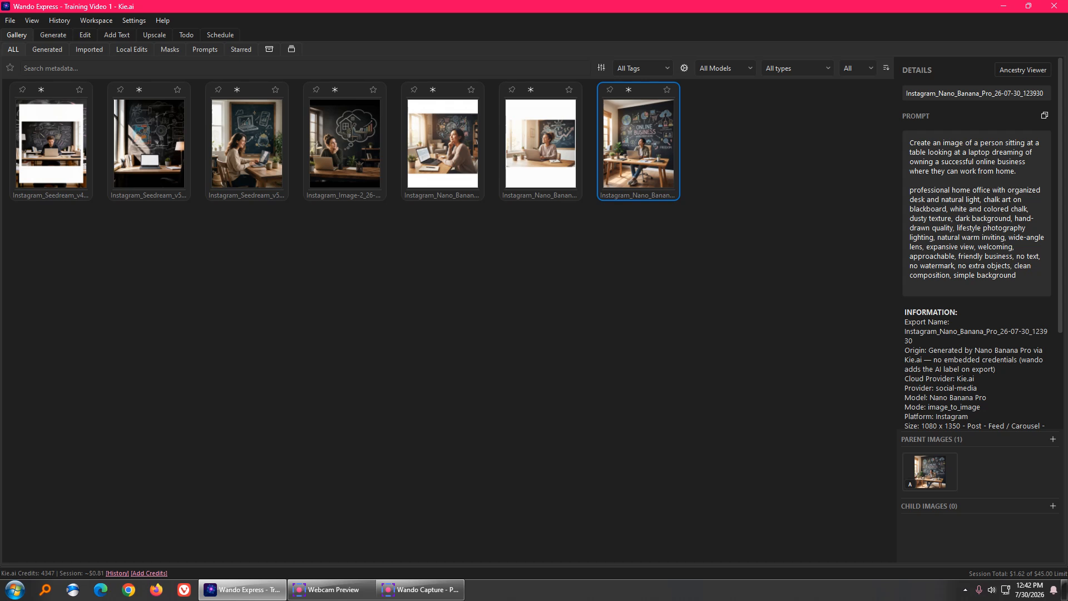
key(alt+Tab)
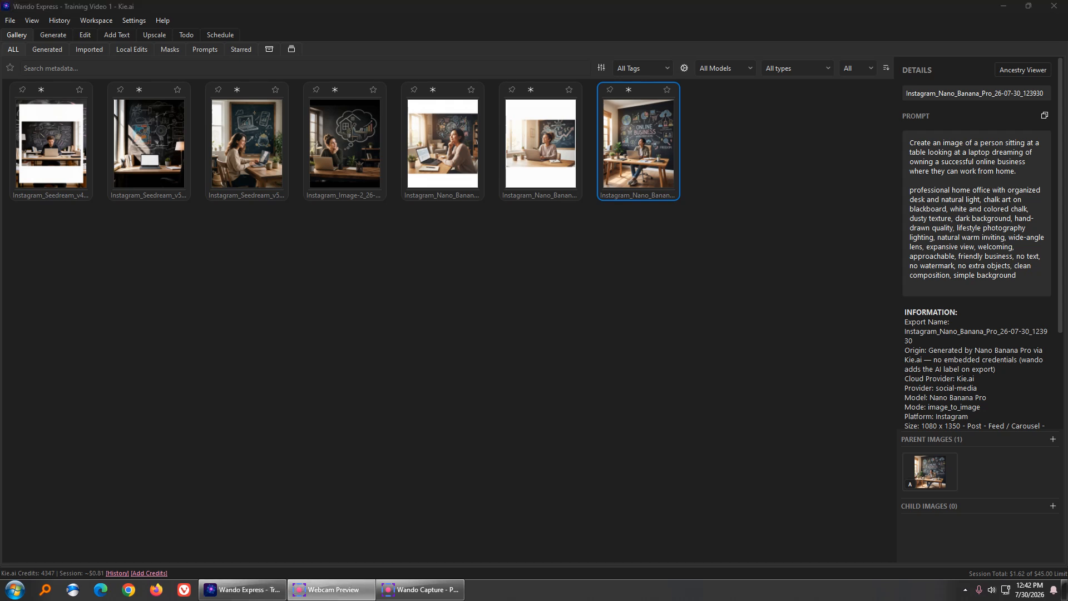
drag(909, 142, 1016, 275)
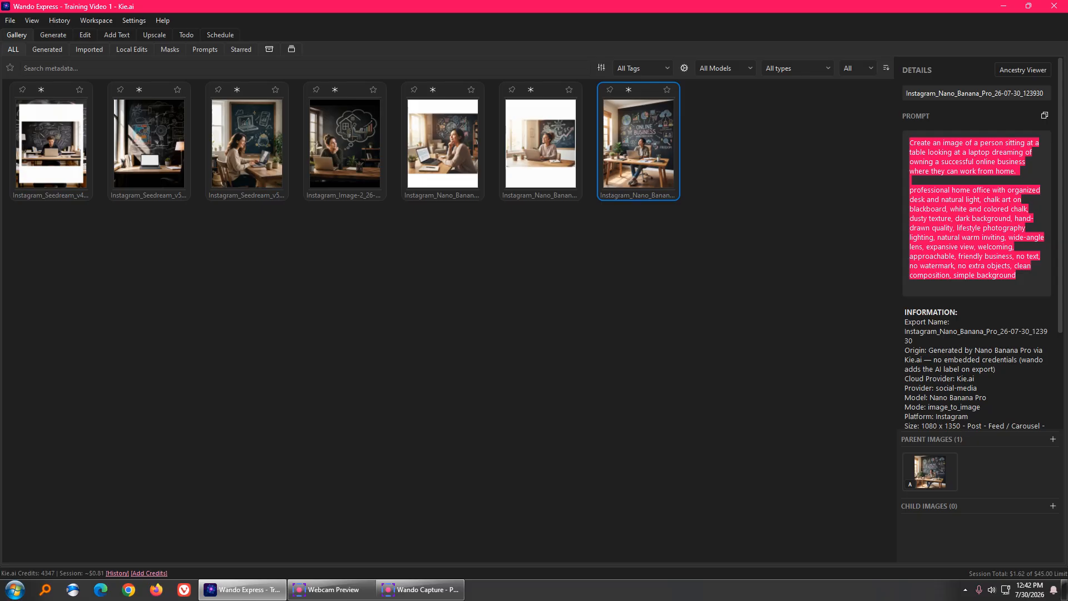
drag(763, 529, 910, 523)
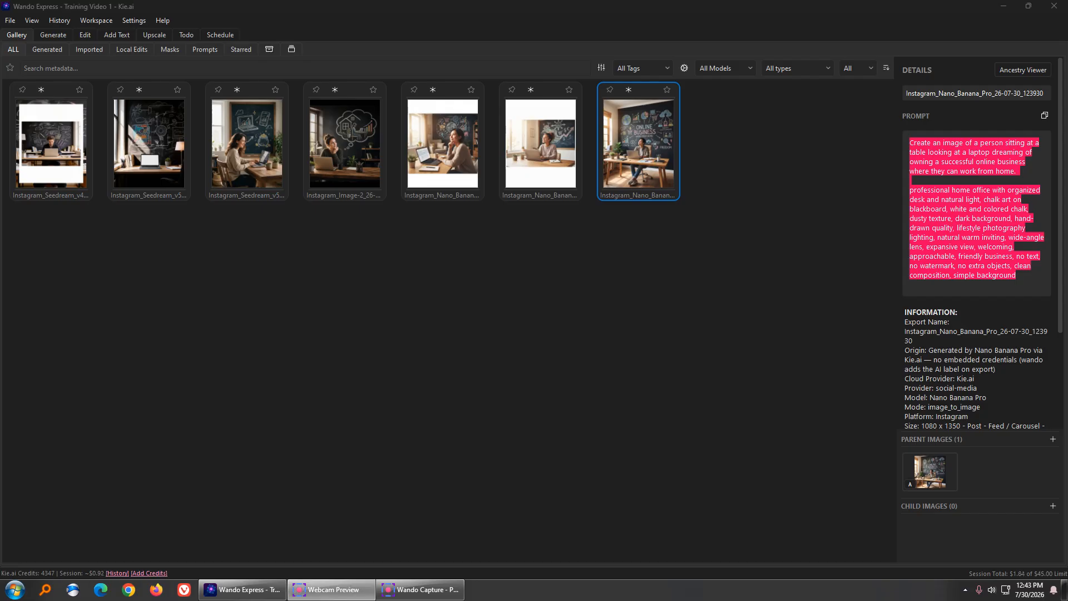
click(47, 49)
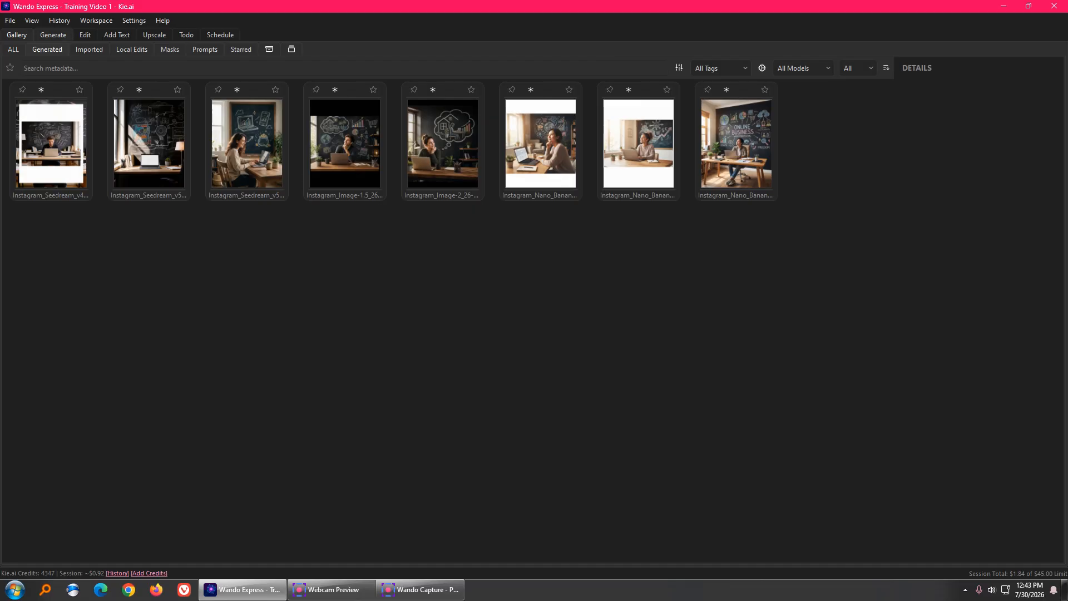
Step: Return to the generation workspace and view each model's image one by one, from Nano Banana Pro to Seedream v4.5
click(53, 35)
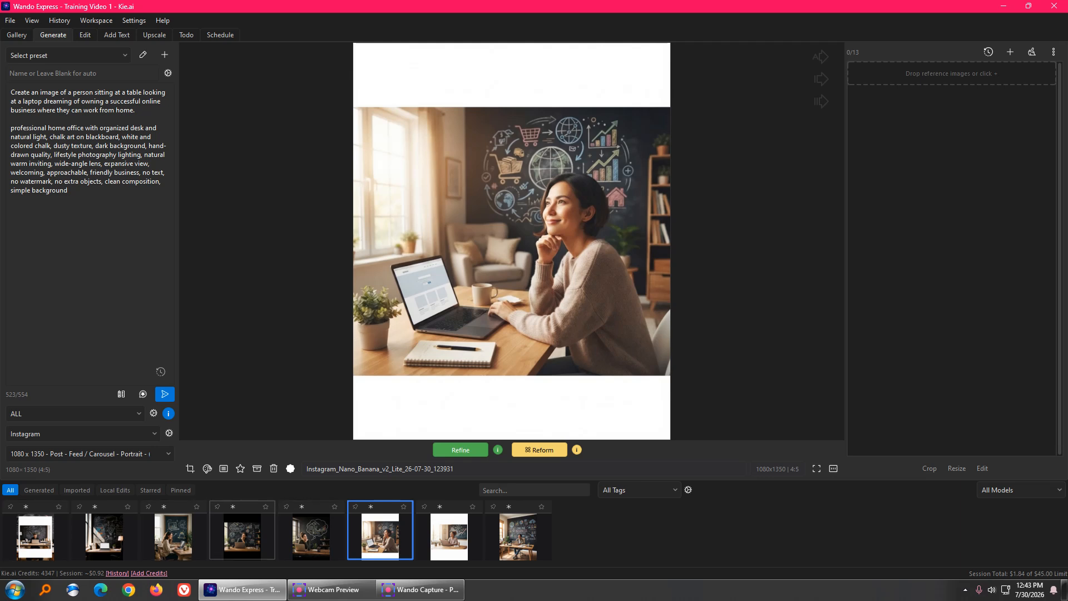
click(518, 535)
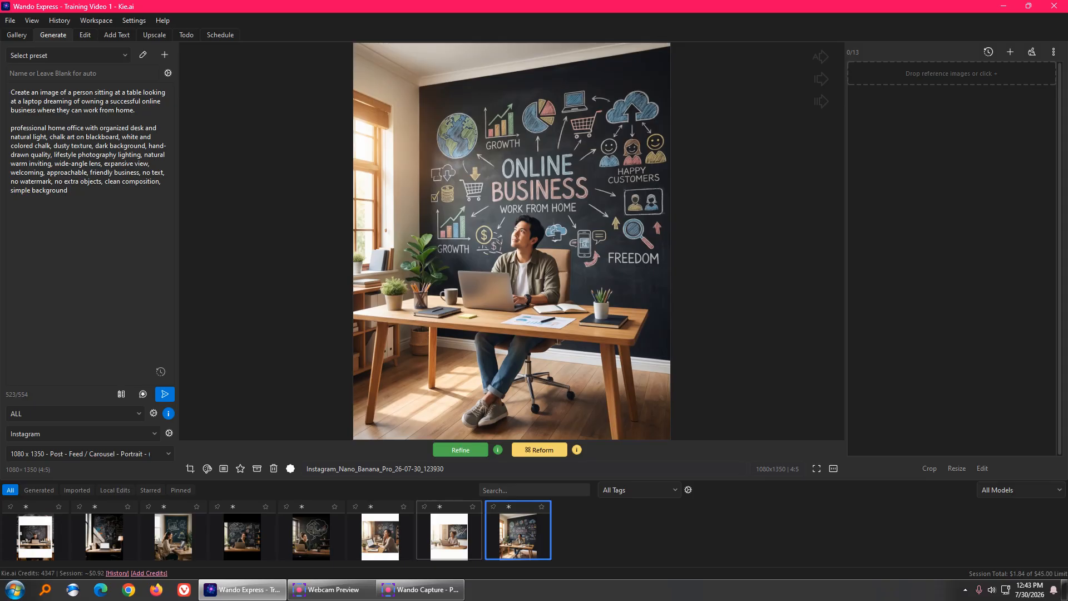
click(449, 535)
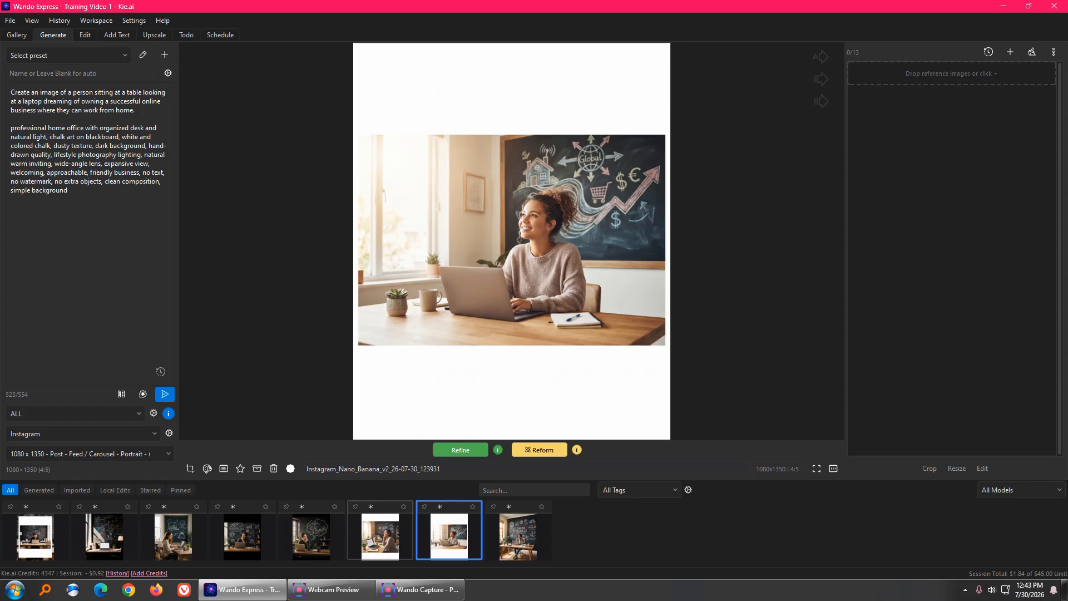
click(380, 535)
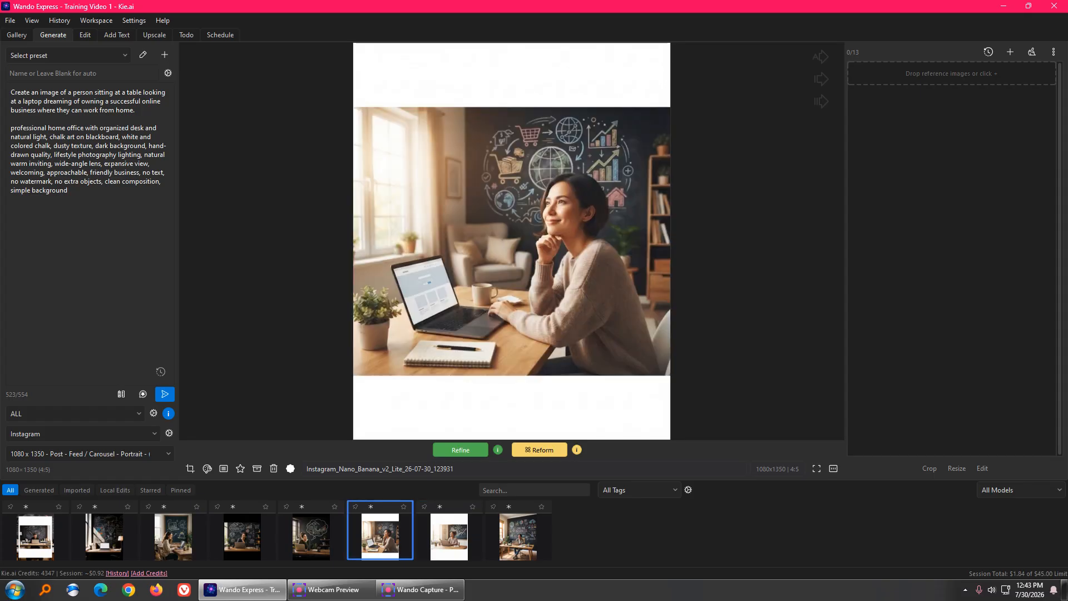
click(311, 535)
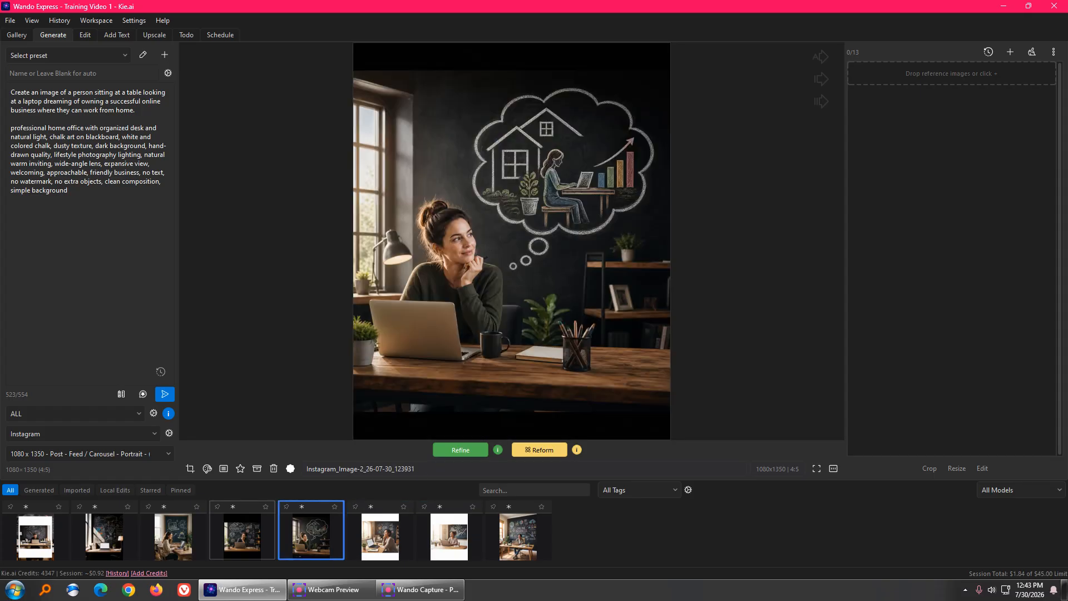
click(242, 535)
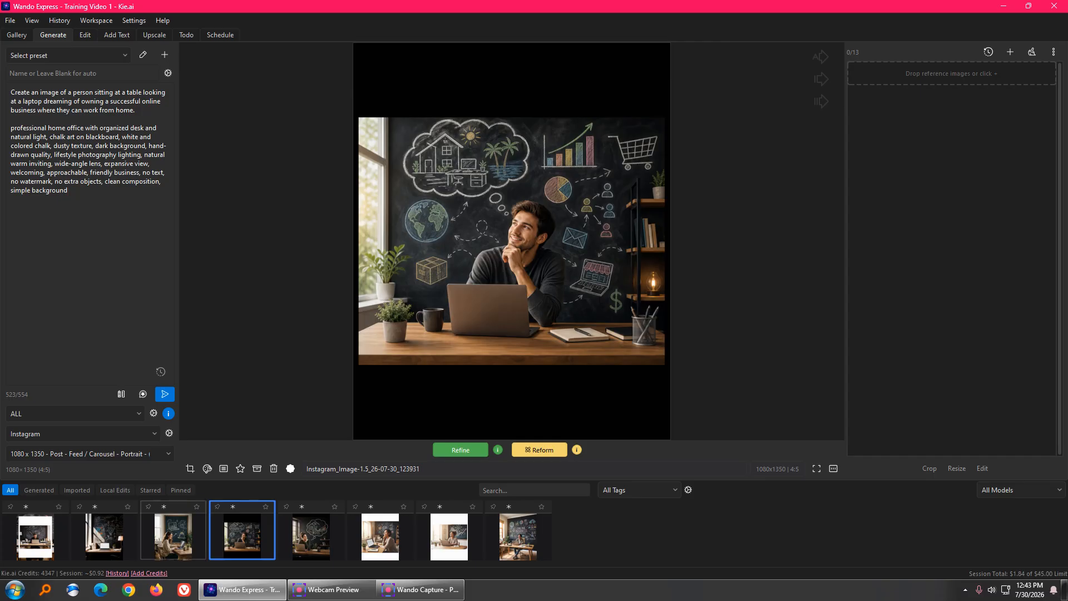
click(173, 535)
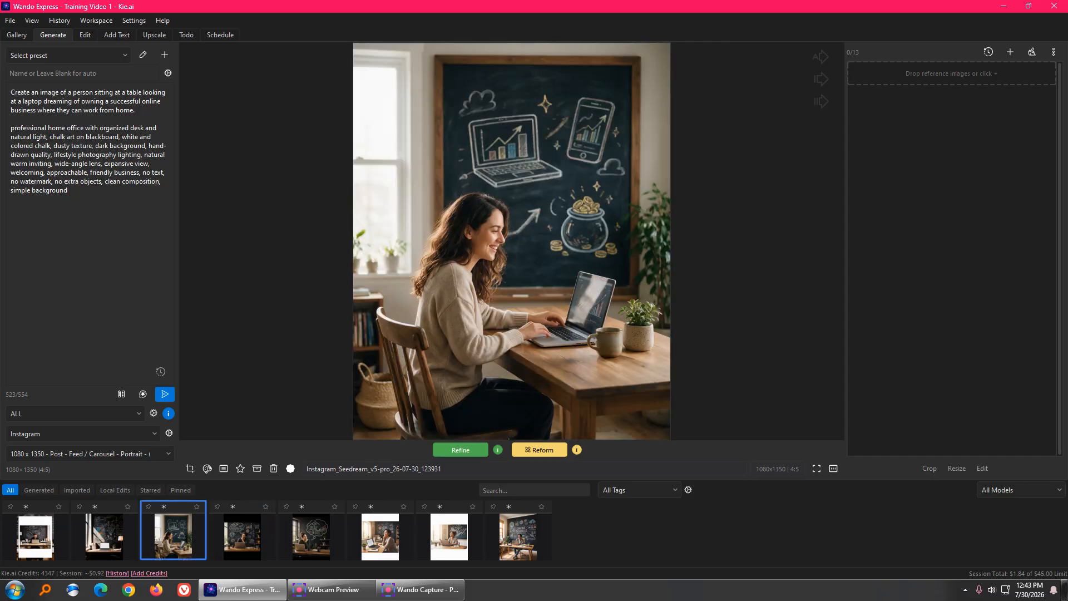
click(104, 535)
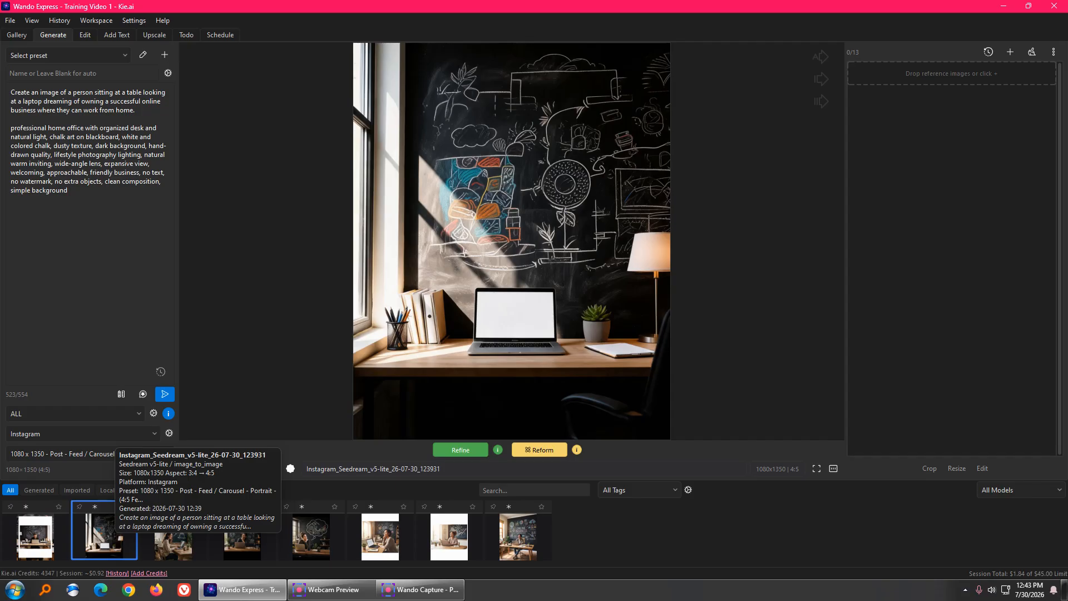
click(35, 535)
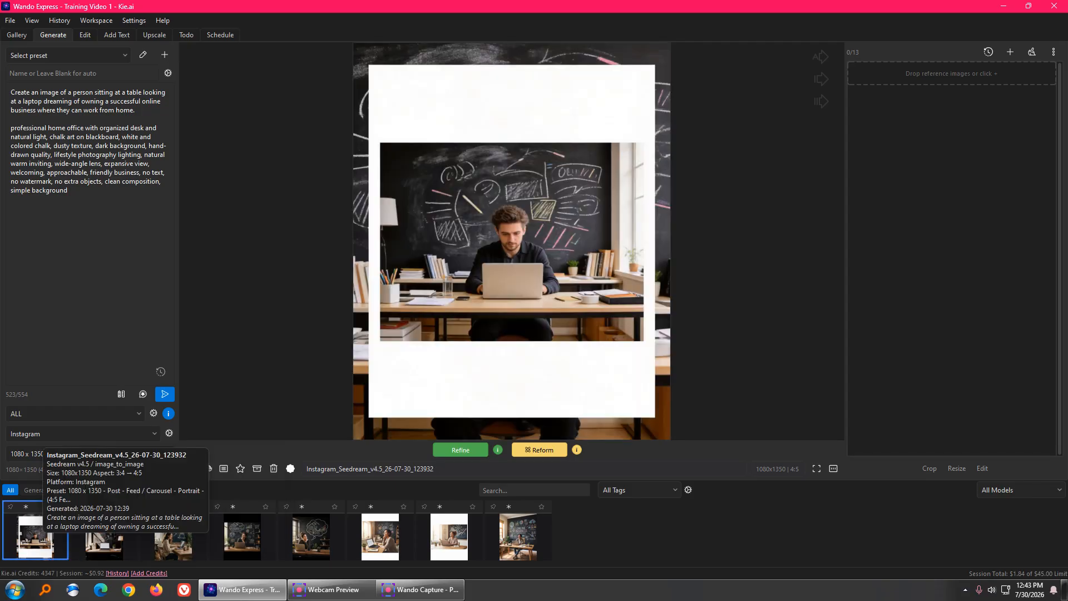